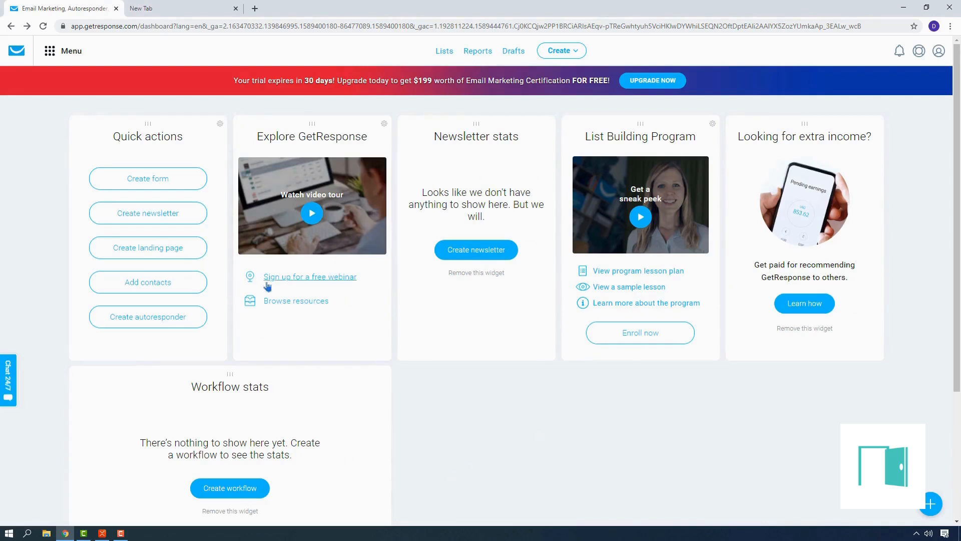
Create a full sales funnel for selling a product, named Proto-Type Sales Funnel_1, and start setting up its store
click(577, 52)
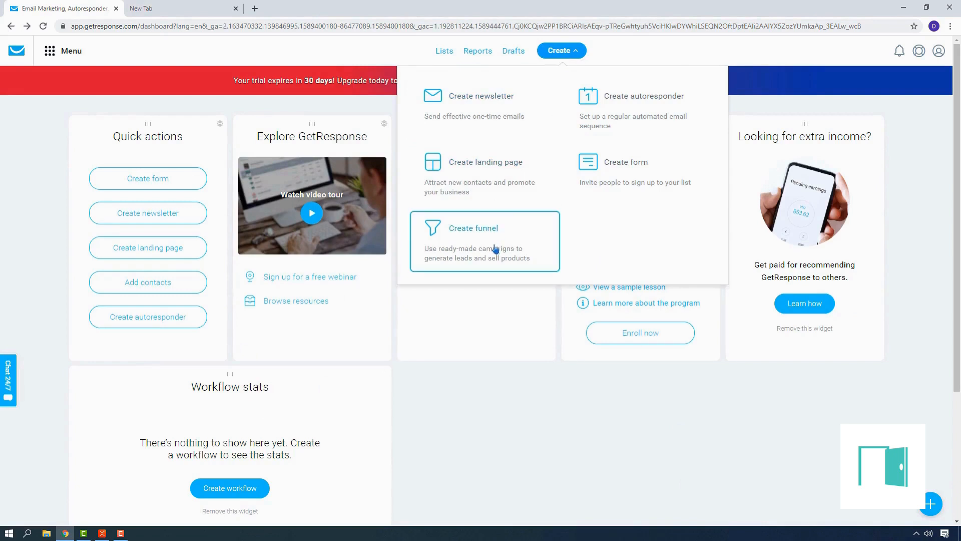
click(506, 258)
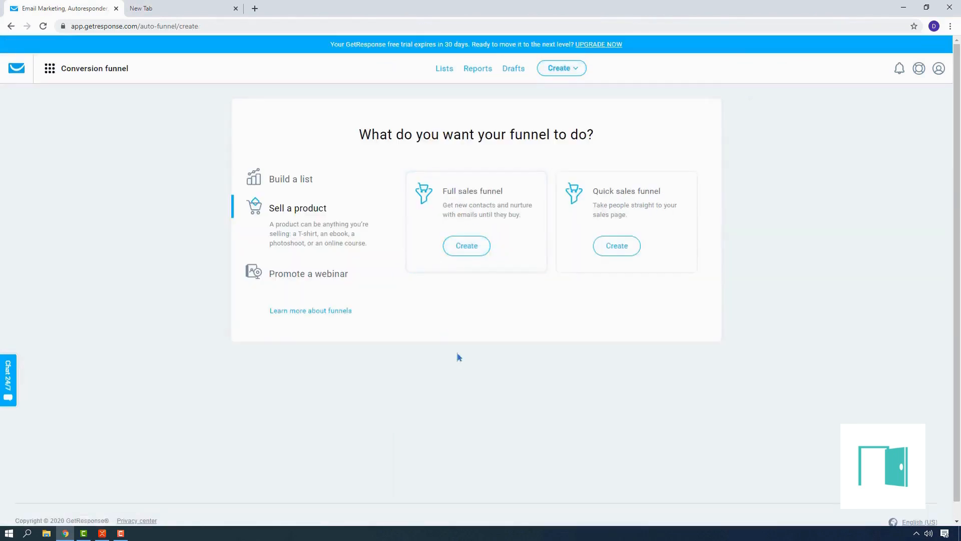
click(304, 182)
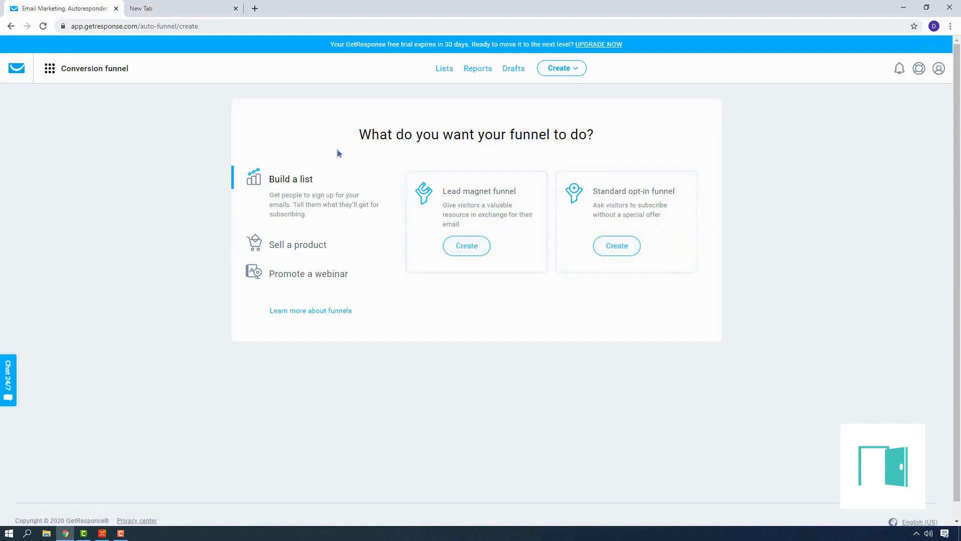
click(305, 253)
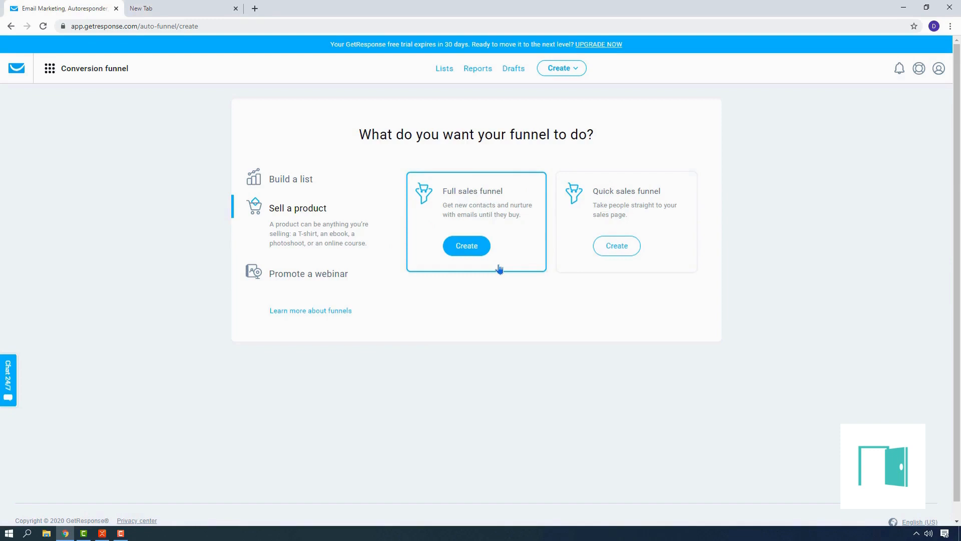
click(478, 253)
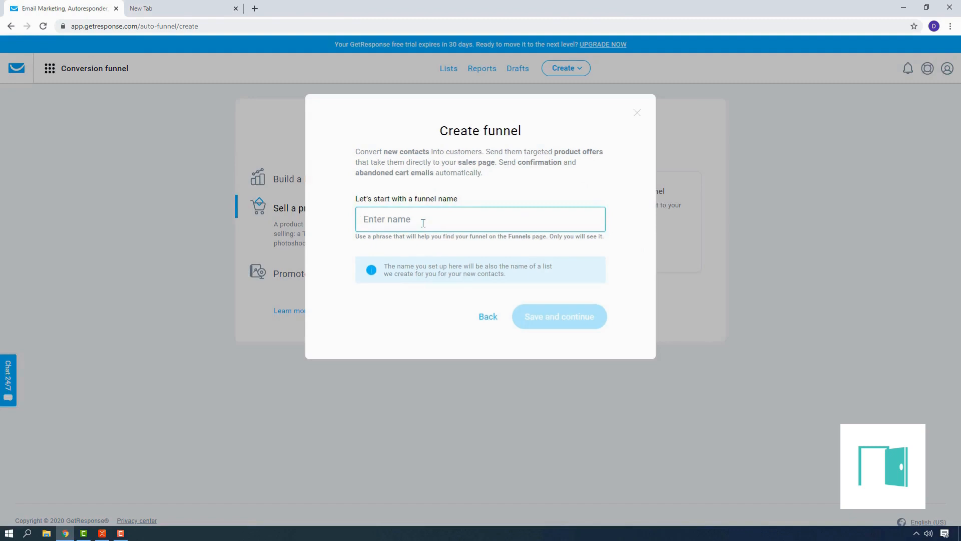
text(Proto-Type Sales Funnel_1)
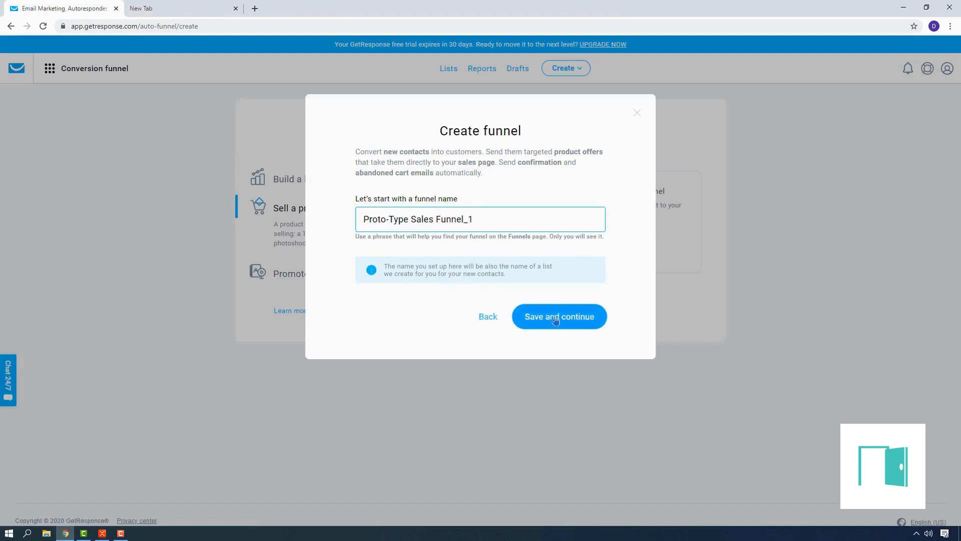
click(569, 323)
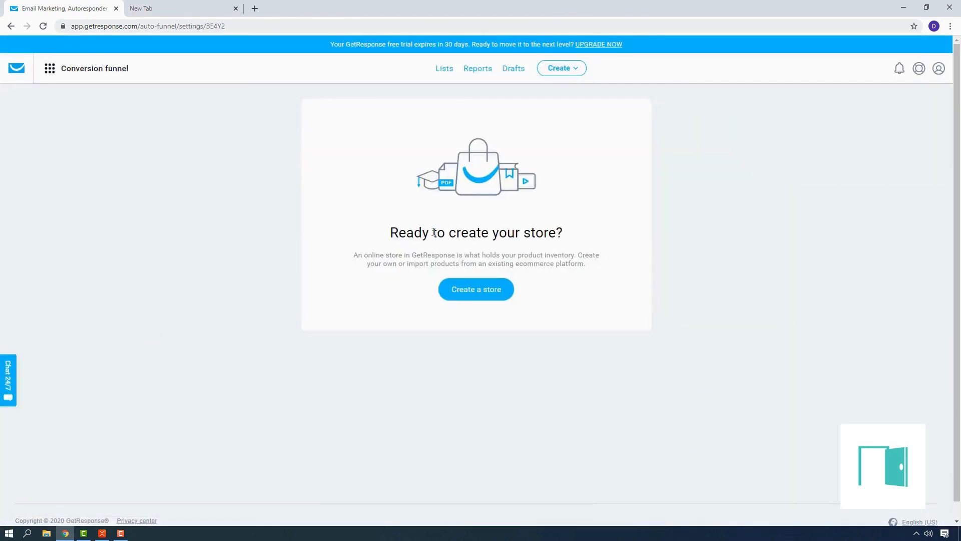
click(491, 295)
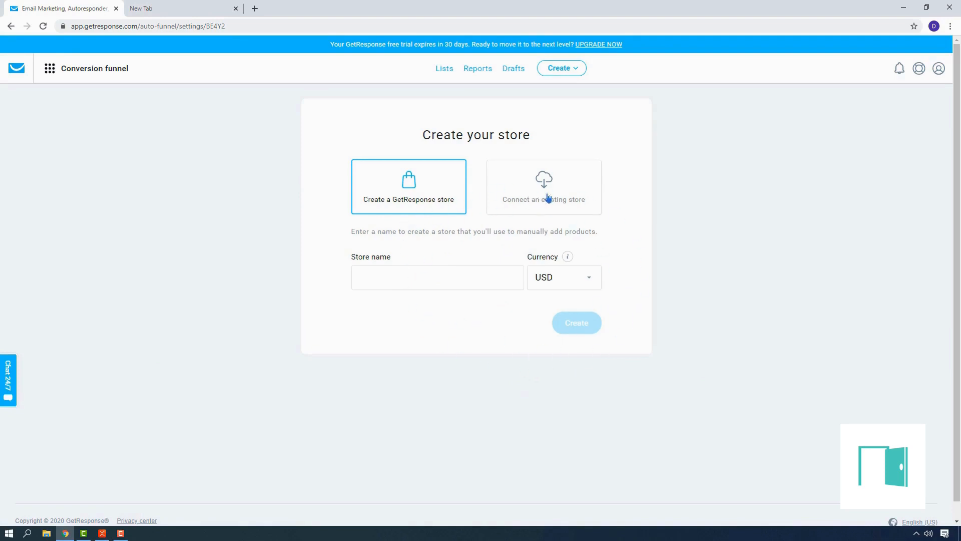
Examine the platforms offered for importing products when connecting an existing store
click(580, 198)
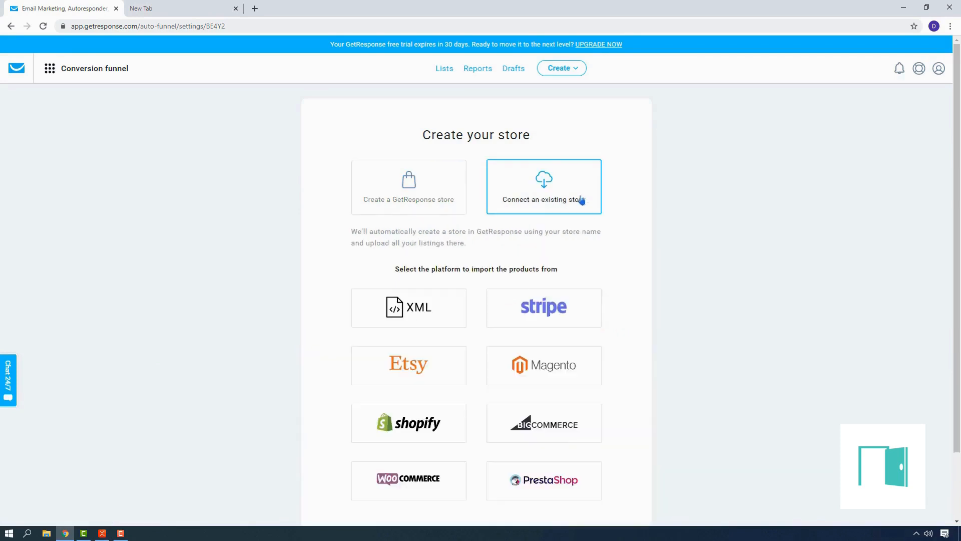
scroll(551, 300, down, 2)
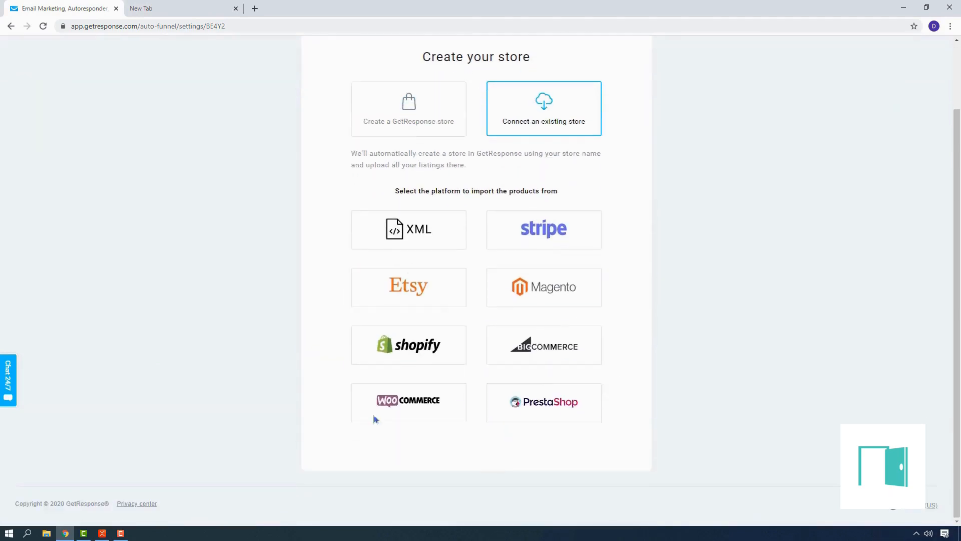
click(399, 101)
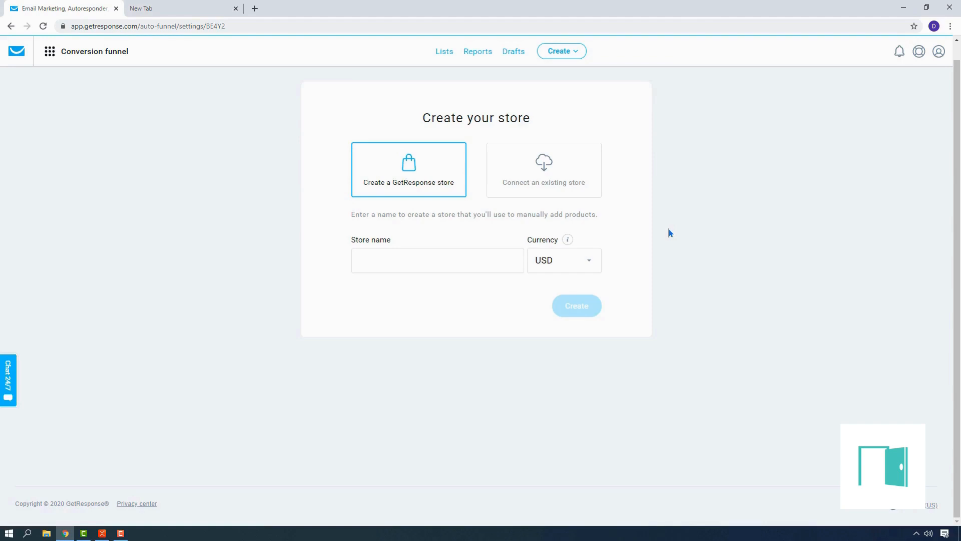
click(564, 185)
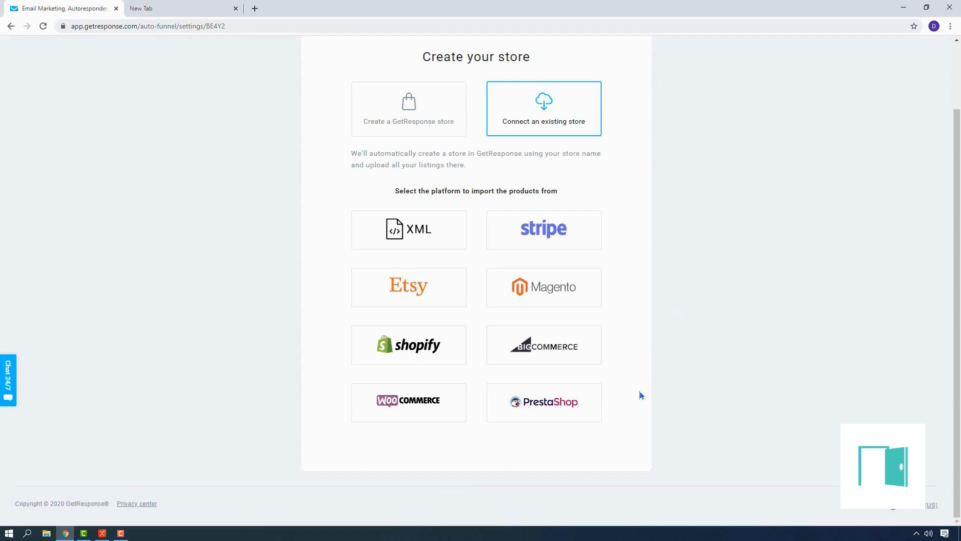
scroll(647, 385, up, 2)
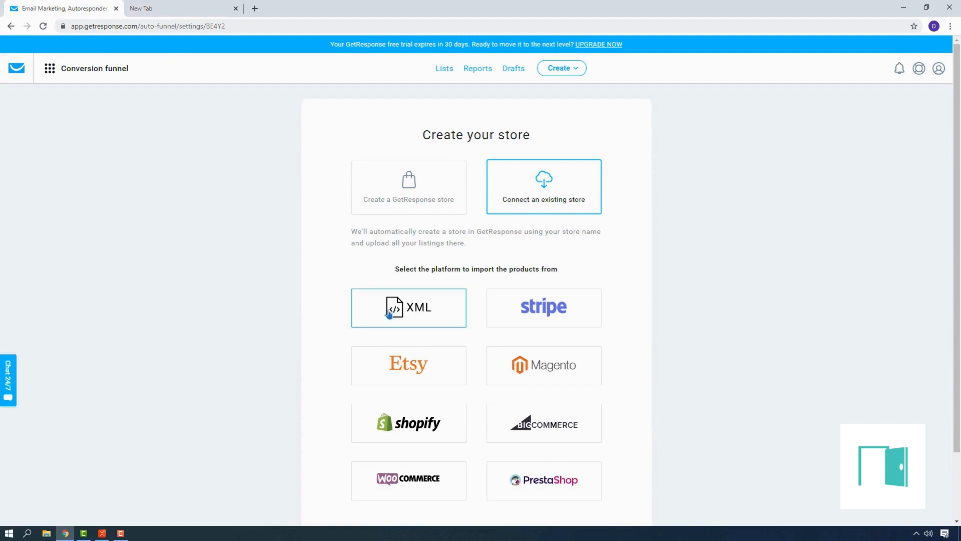
Create a GetResponse store named ProtoType Manual Store with INR as its currency
click(392, 186)
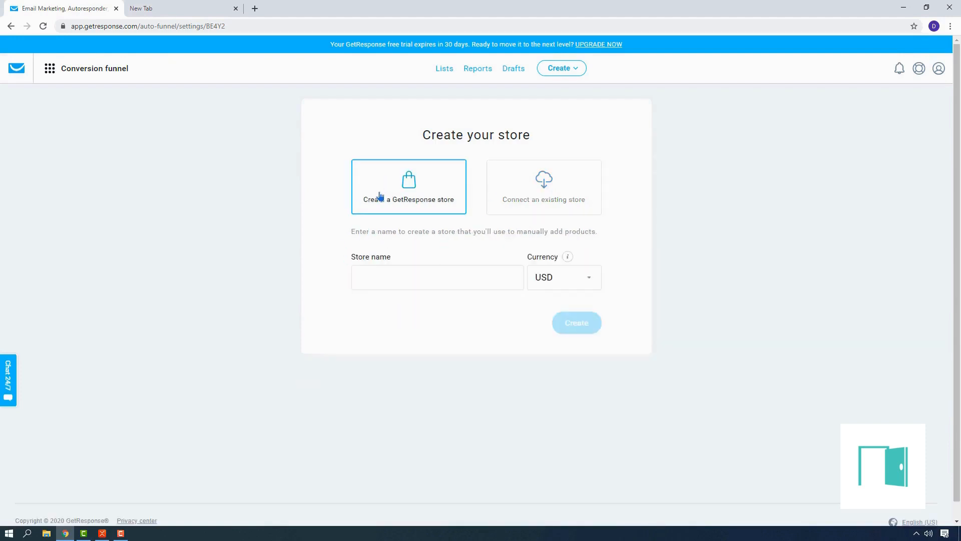
click(437, 282)
text(P)
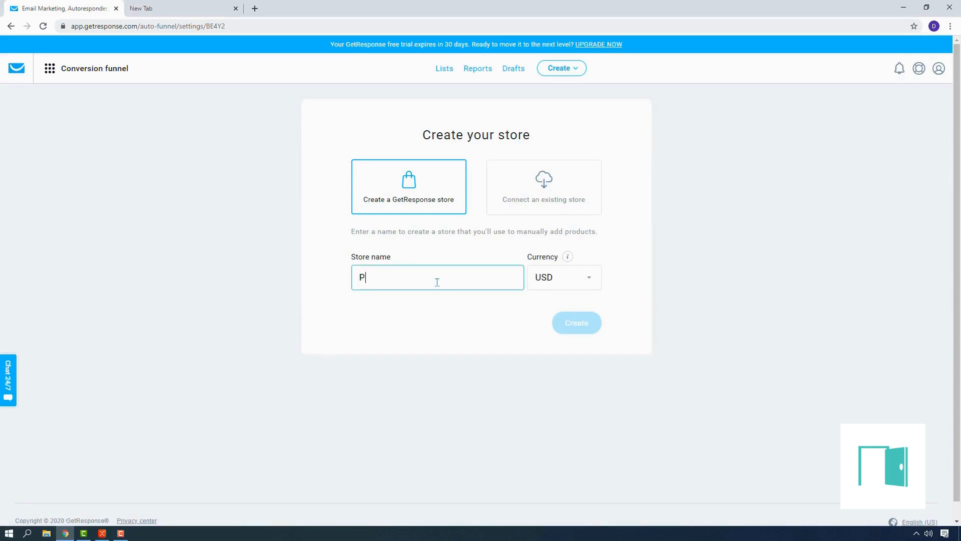
text(roto)
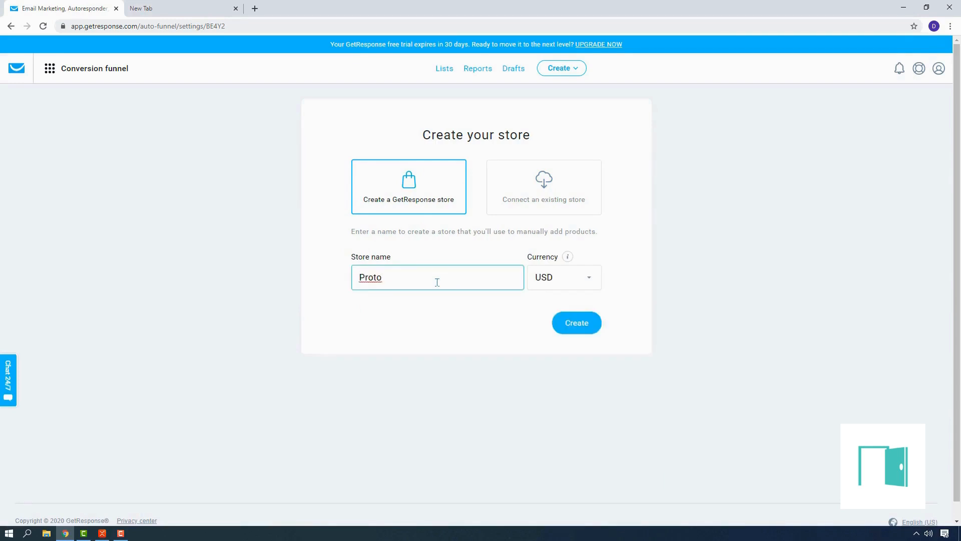
text(Type Manual Store)
click(568, 272)
text(inr)
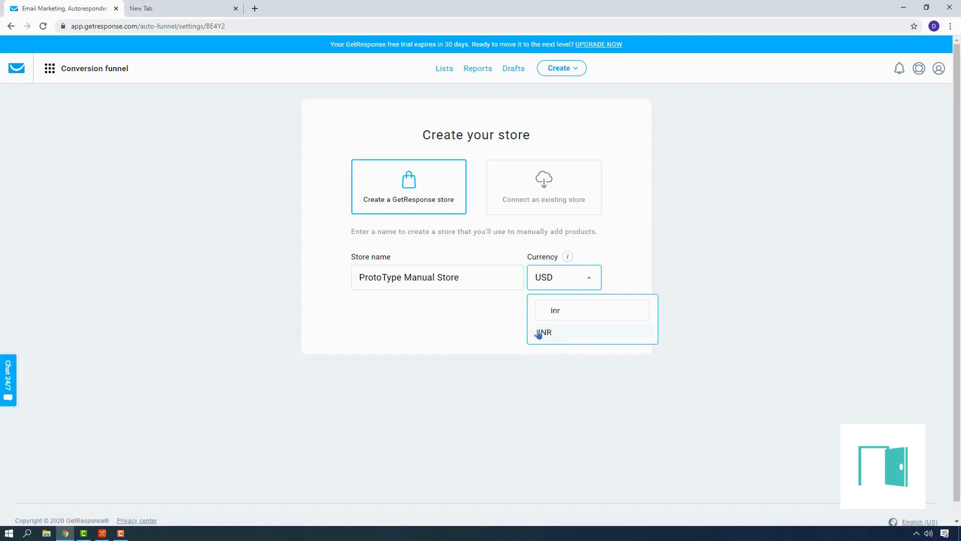
click(541, 333)
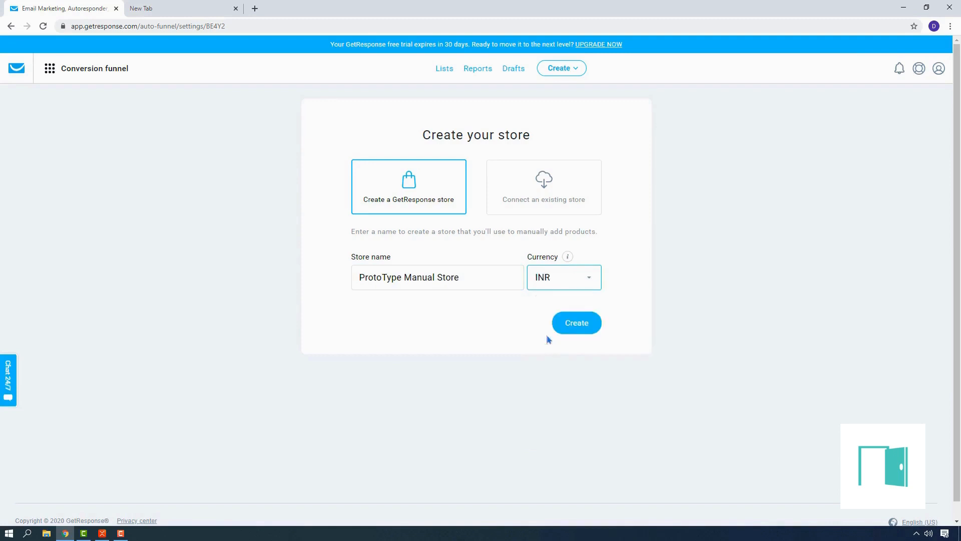
click(581, 323)
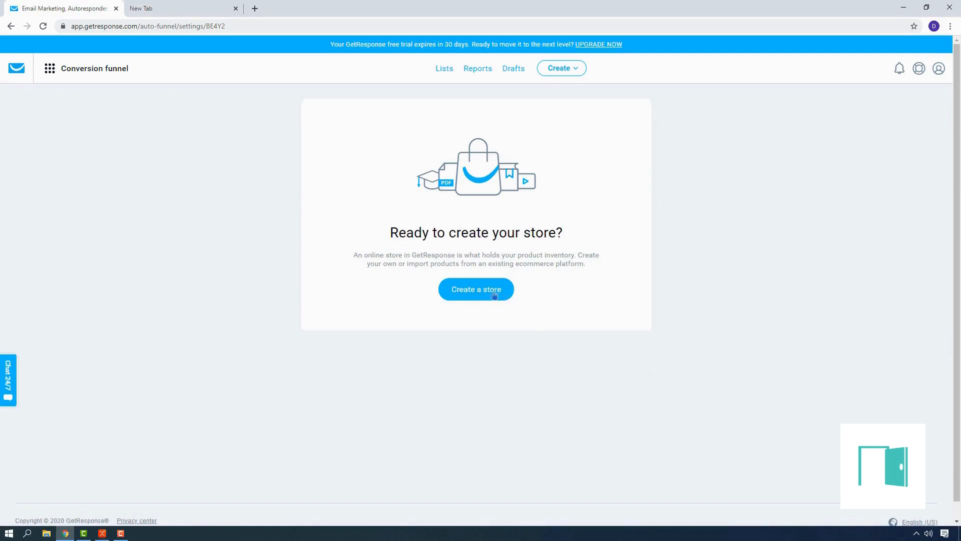
click(490, 292)
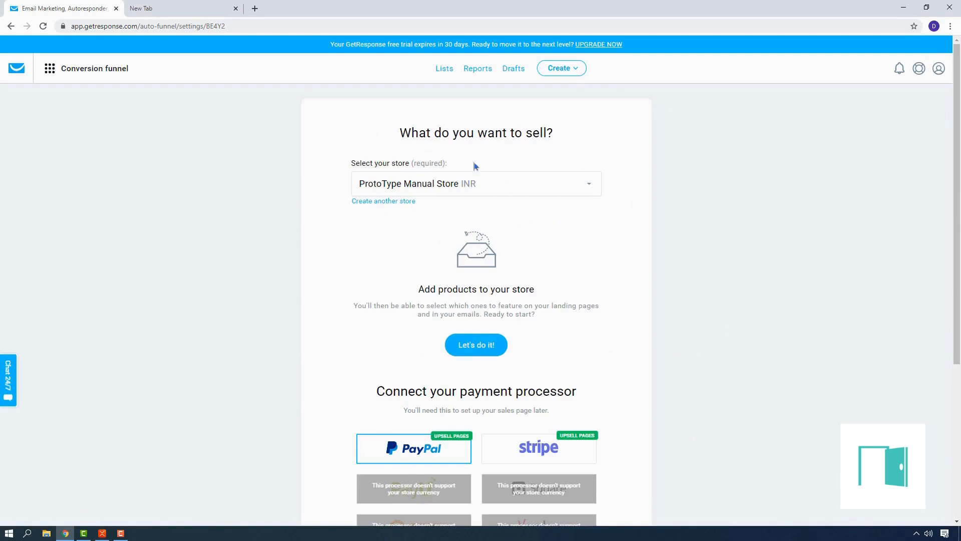
Start adding a product to the new store and set its type to Physical product
scroll(488, 350, down, 2)
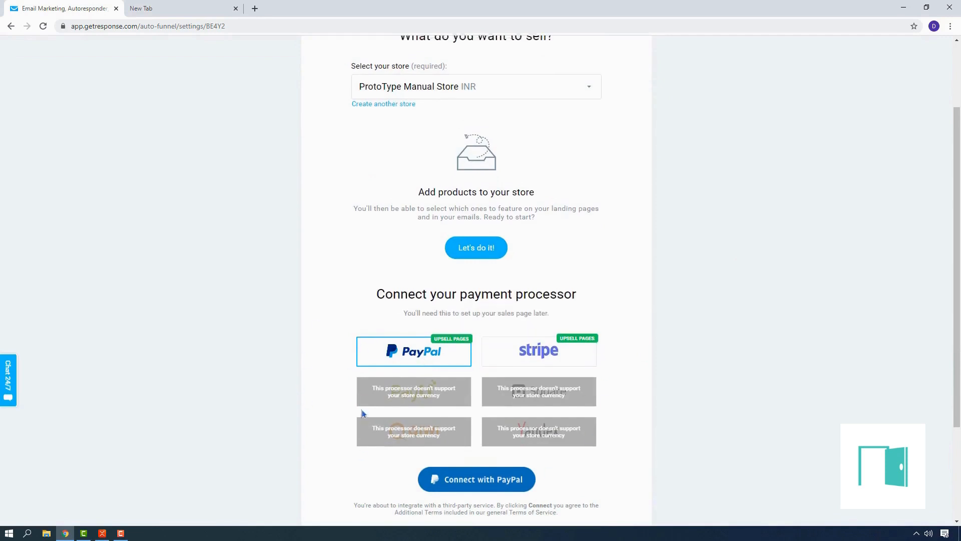
scroll(408, 436, up, 2)
click(481, 354)
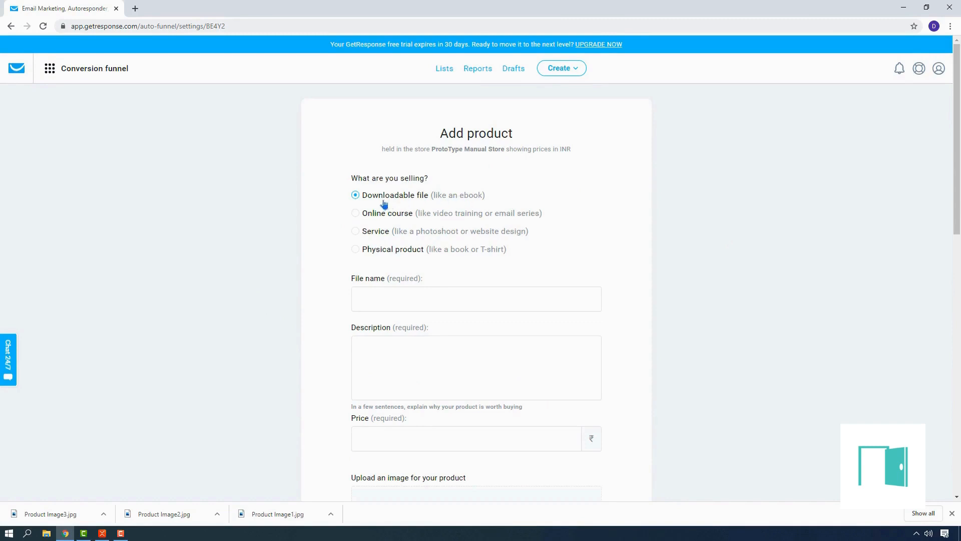
click(355, 250)
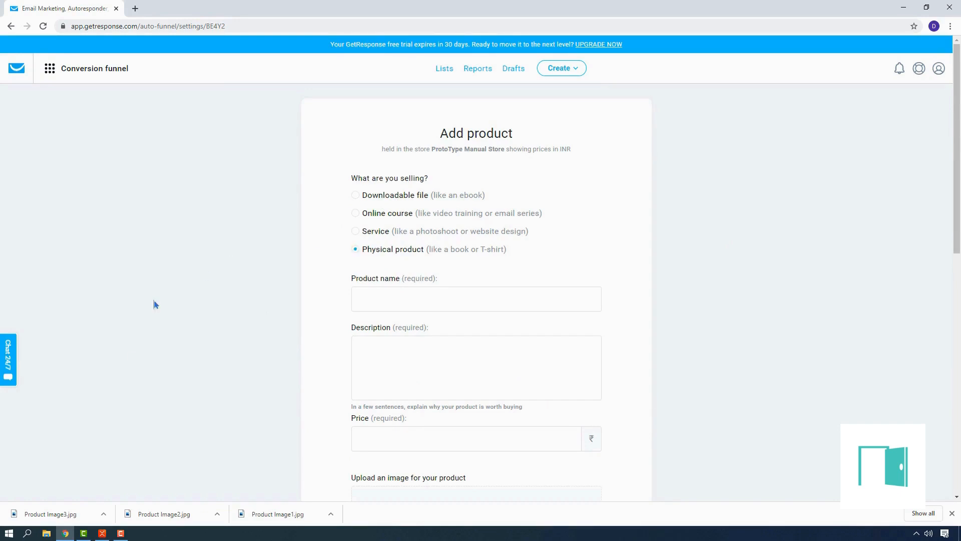
Fill in and save Tuck Lid Organic Coffee at 319 rupees with description, image and BlueDart 12-hour shipping note, copying buyers to the prototypedryfruits_sales list
scroll(344, 226, down, 3)
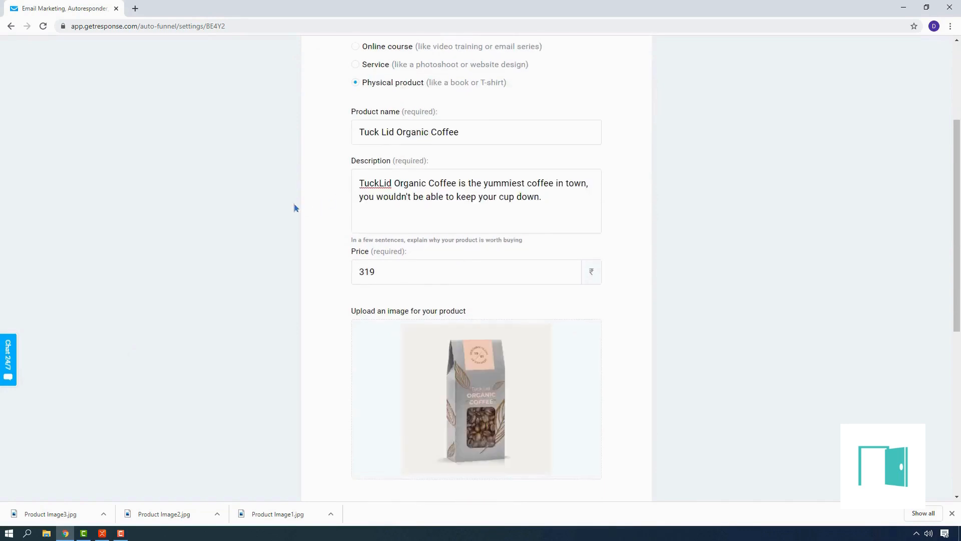
scroll(293, 203, up, 2)
scroll(521, 139, down, 2)
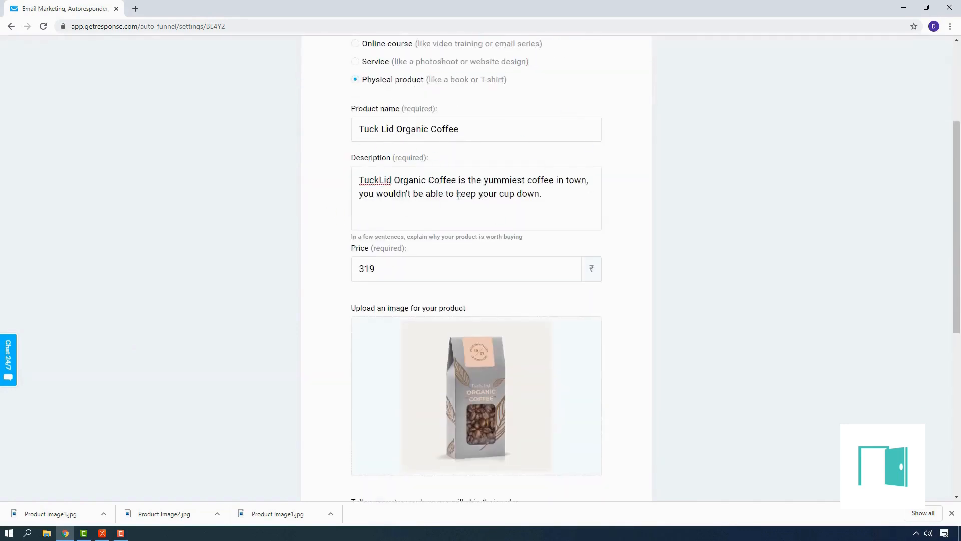
scroll(458, 195, down, 3)
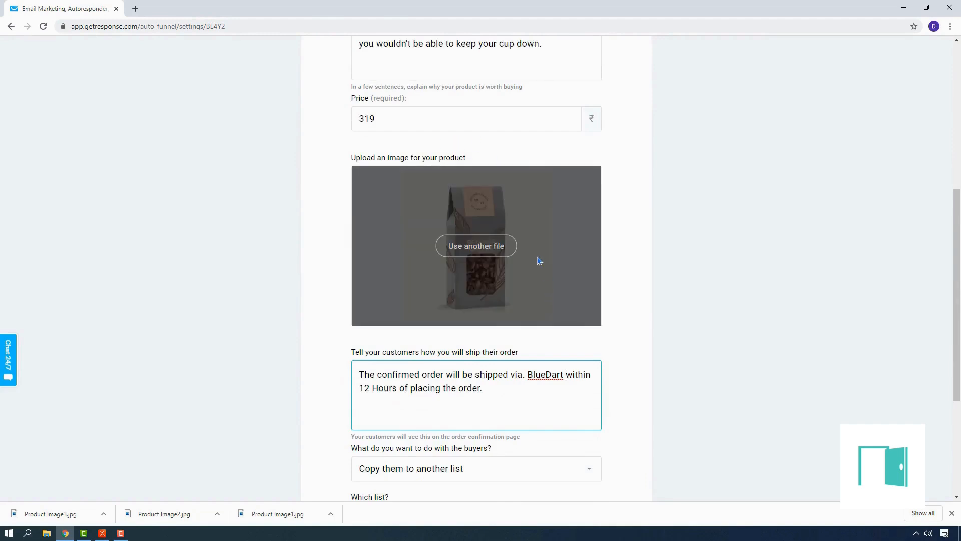
scroll(536, 258, down, 2)
scroll(470, 295, down, 2)
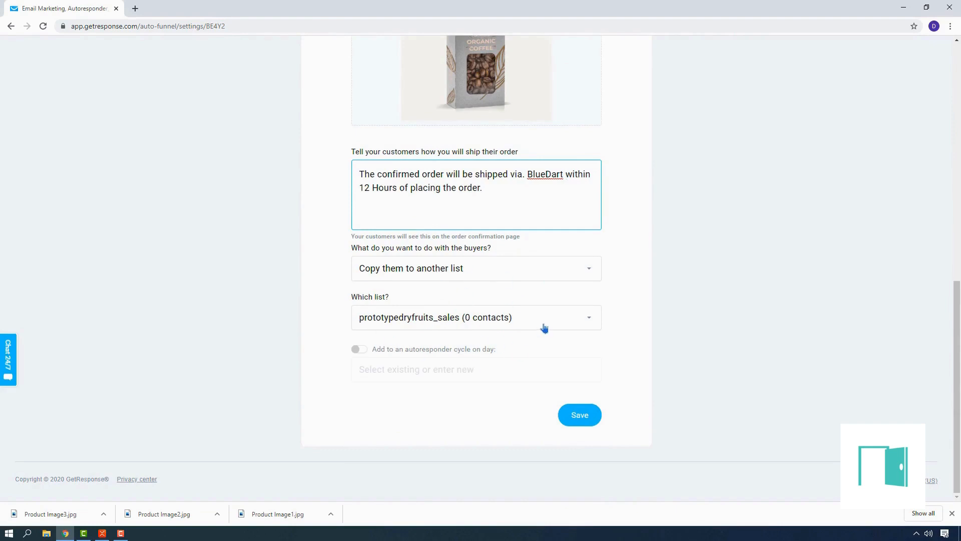
scroll(526, 364, up, 6)
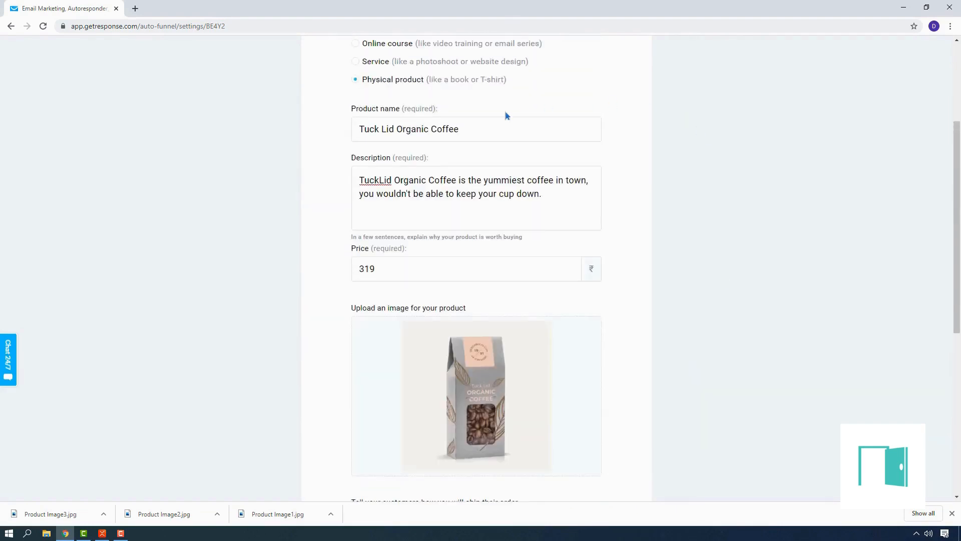
scroll(609, 175, up, 4)
scroll(591, 220, down, 5)
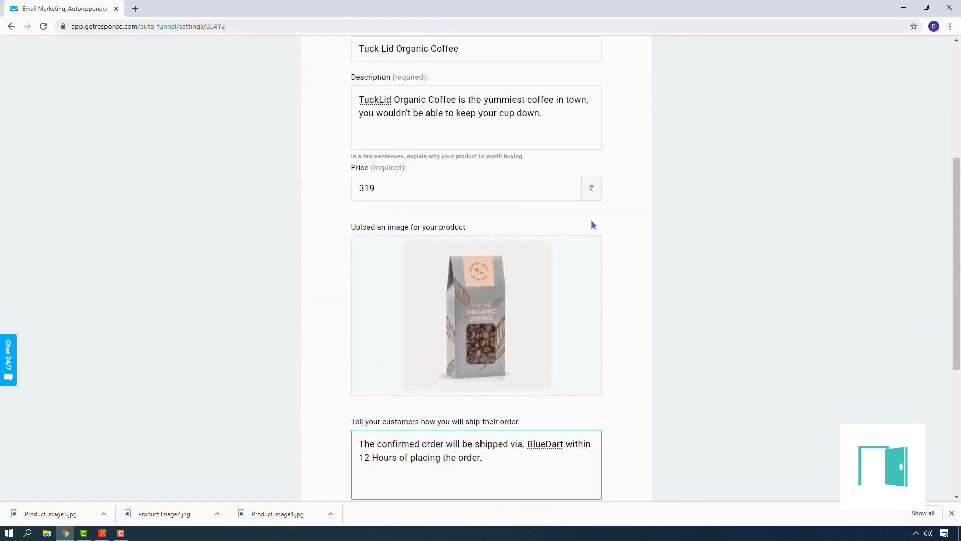
scroll(593, 225, down, 5)
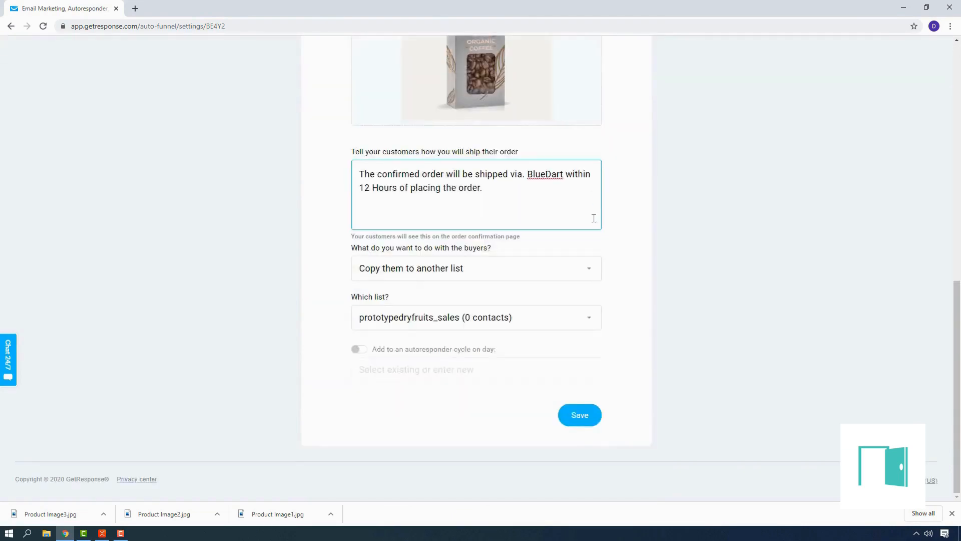
click(581, 419)
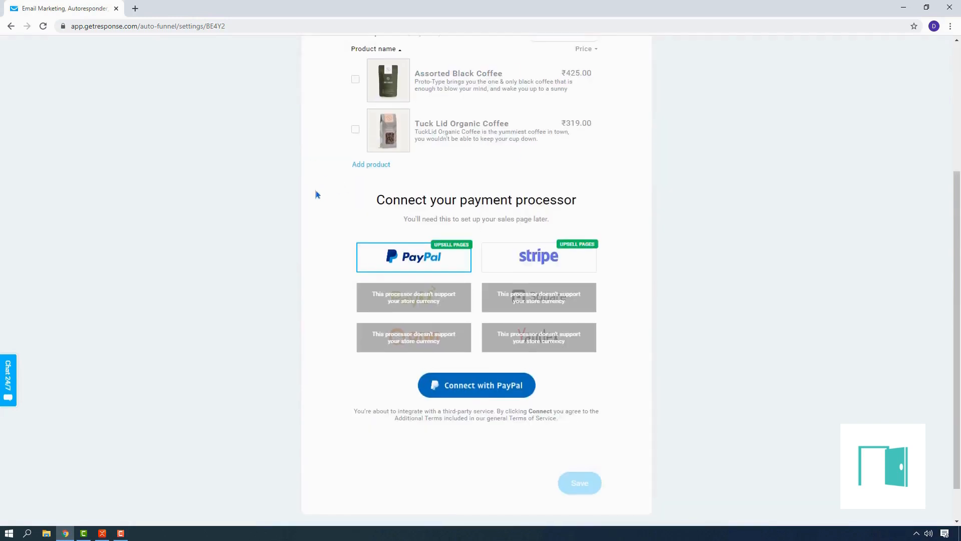
Connect PayPal as the payment processor for ProtoType Manual Store
scroll(380, 251, up, 3)
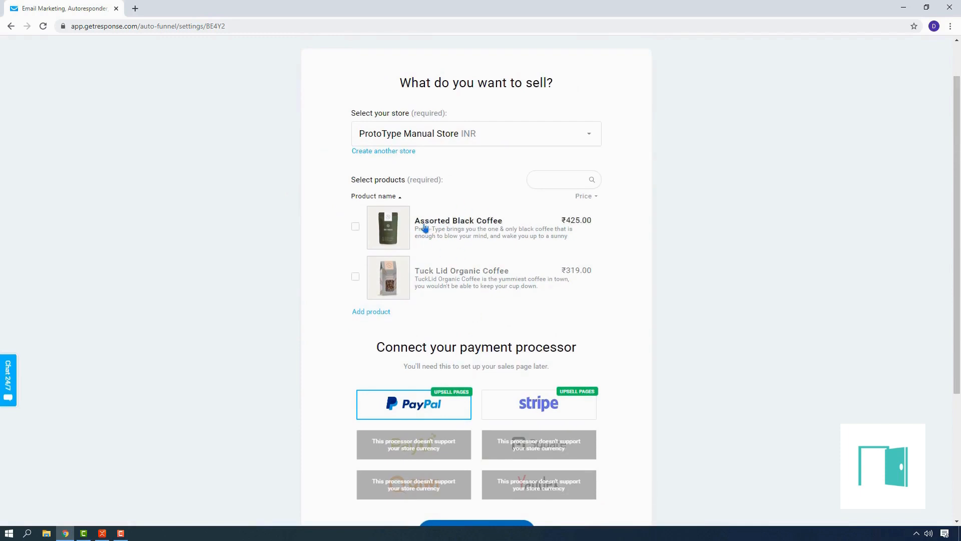
scroll(624, 250, down, 1)
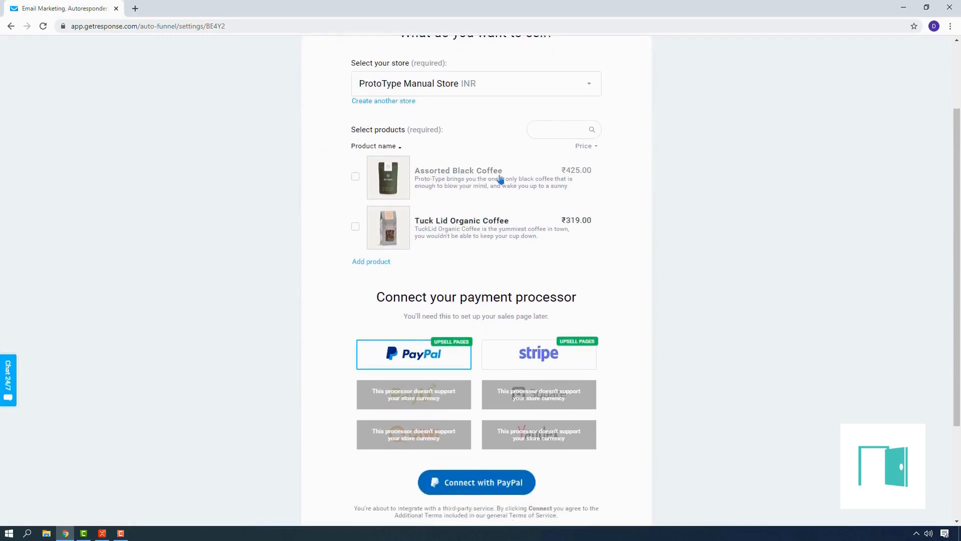
scroll(491, 216, down, 2)
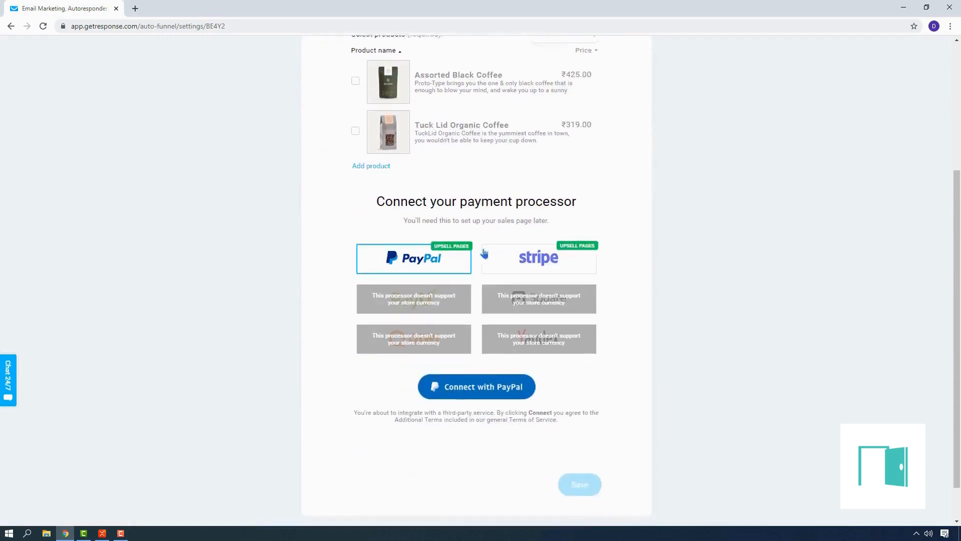
click(471, 383)
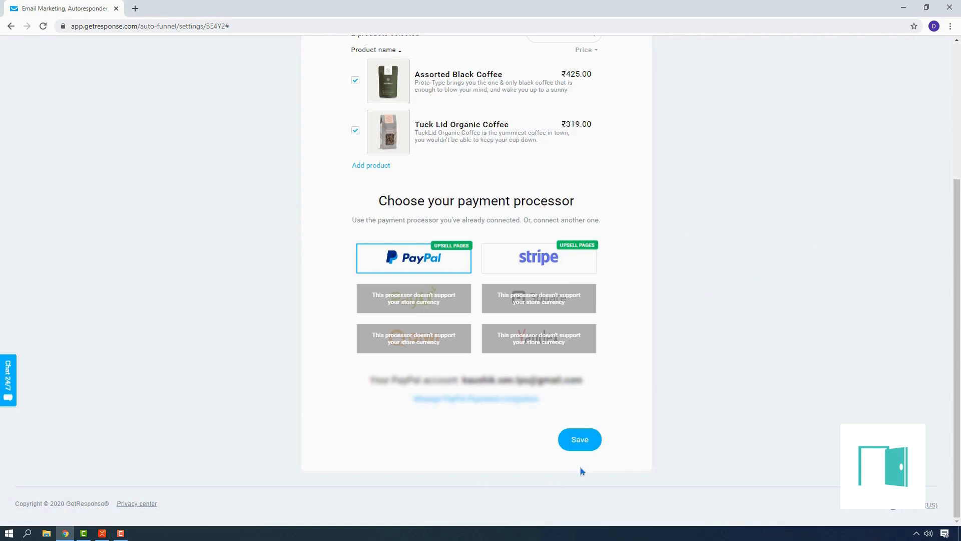
Save the funnel settings with Assorted Black Coffee and Tuck Lid Organic Coffee selected and PayPal as the payment processor
click(583, 440)
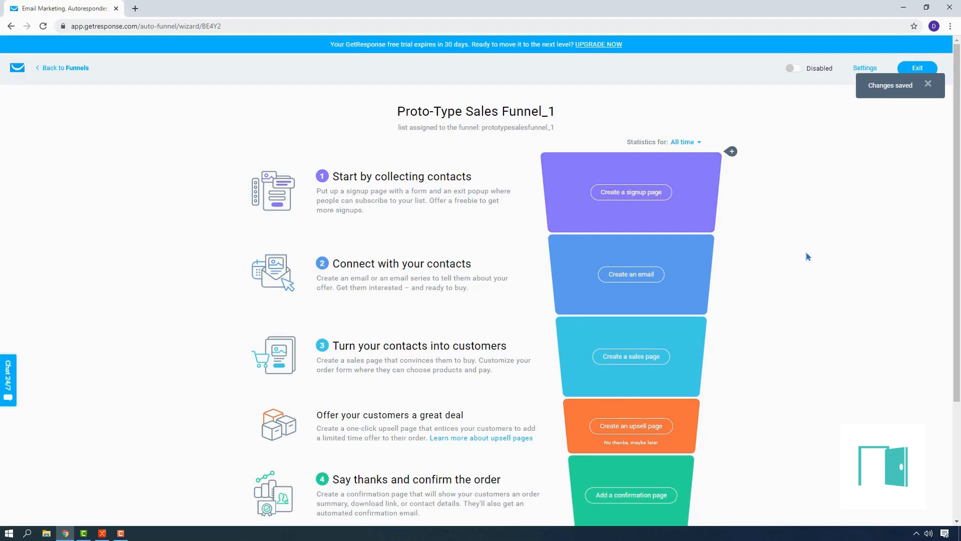
Examine the stages of Proto-Type Sales Funnel_1, from the signup page down to the confirmation page and results
scroll(806, 256, down, 1)
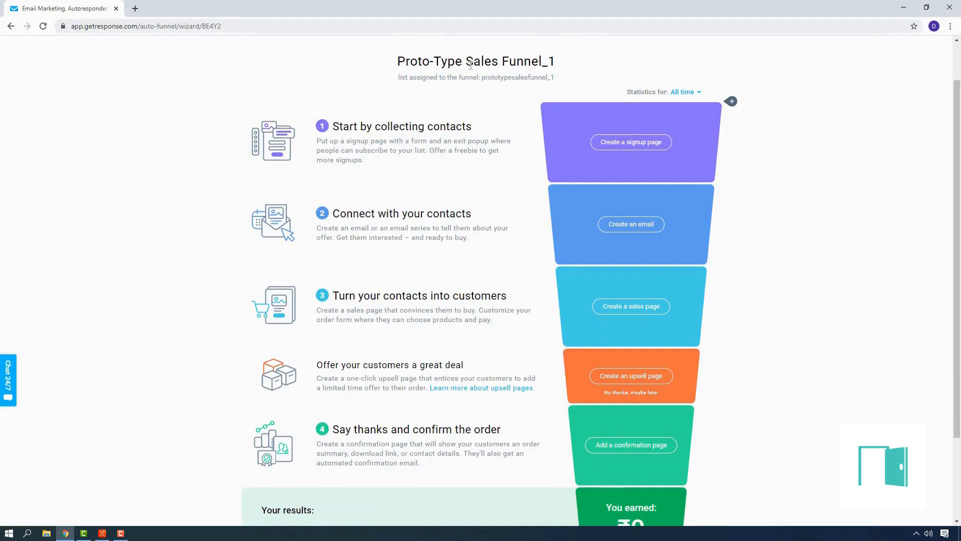
mouse_move(957, 151)
mouse_down()
mouse_move(958, 219)
mouse_move(960, 122)
mouse_move(960, 183)
mouse_move(960, 150)
mouse_up()
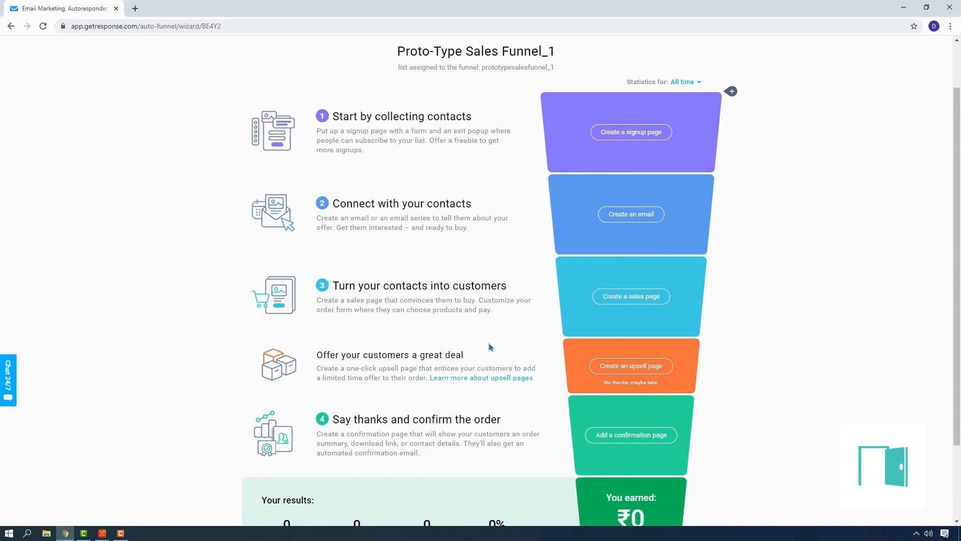
scroll(500, 361, down, 2)
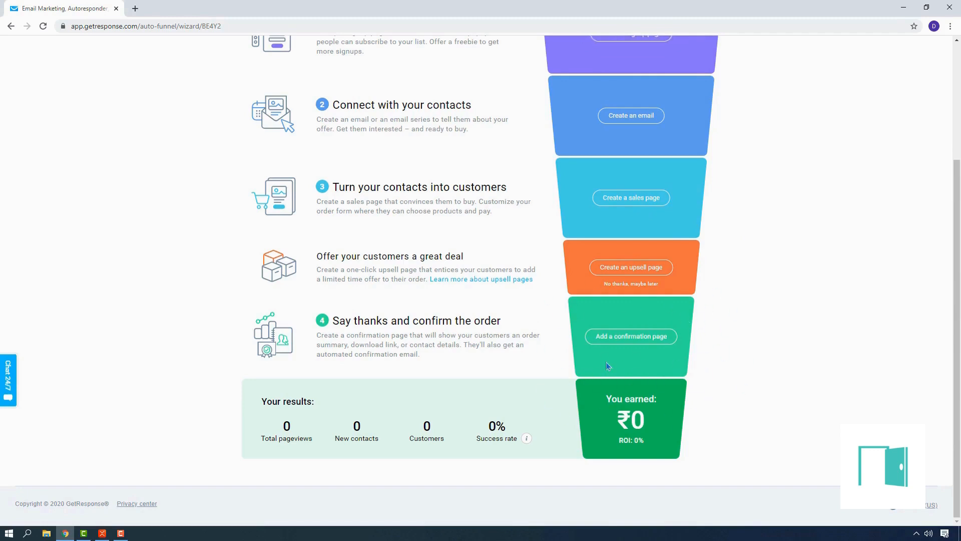
scroll(649, 351, up, 1)
scroll(649, 352, up, 3)
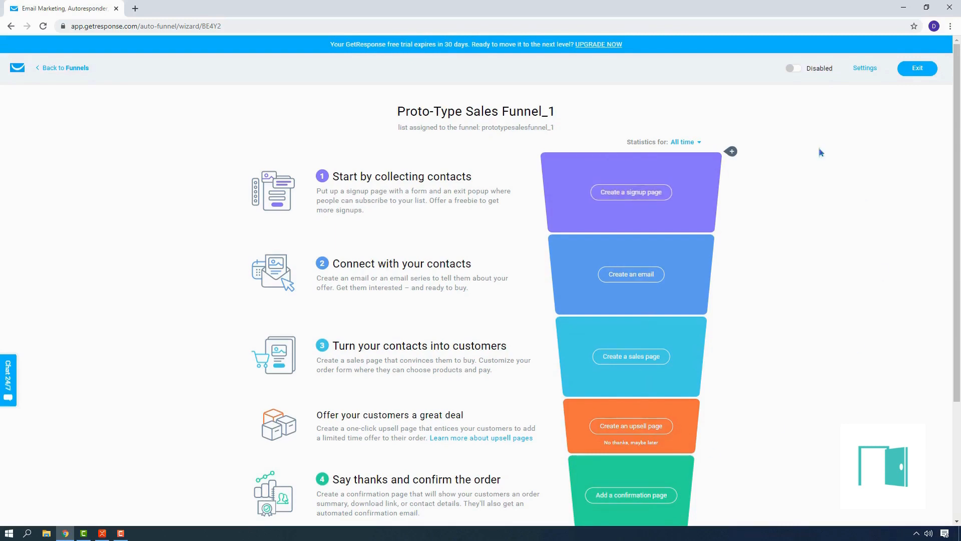
scroll(651, 266, down, 2)
scroll(651, 266, down, 1)
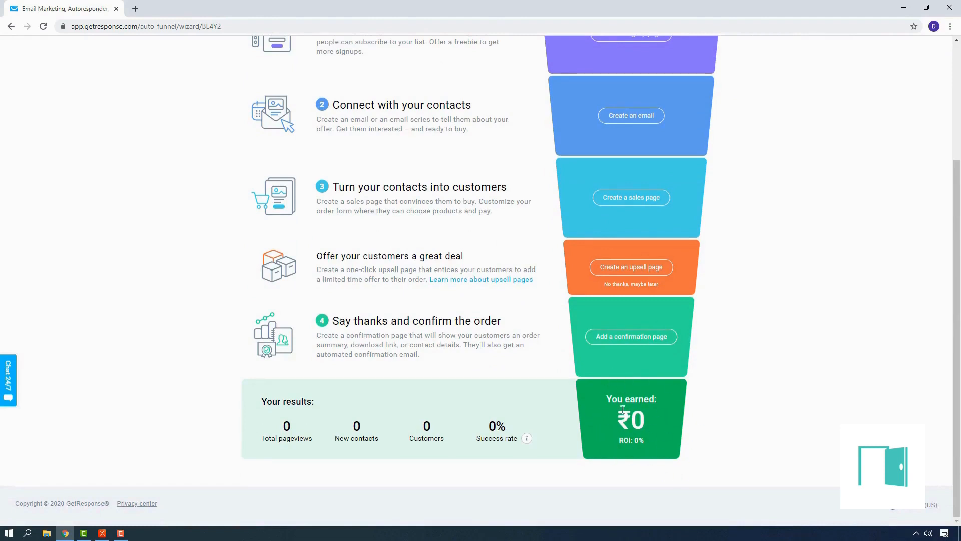
scroll(615, 310, up, 3)
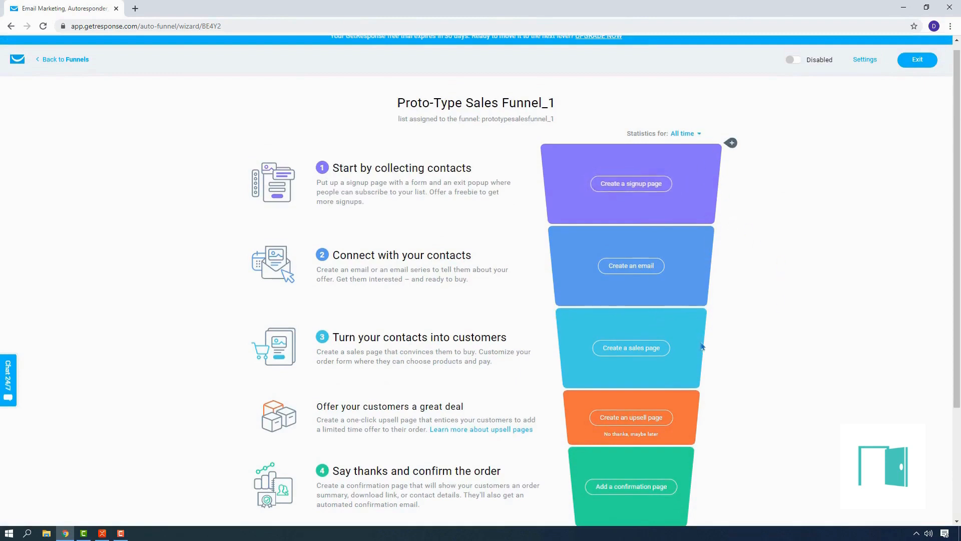
scroll(706, 252, down, 3)
scroll(692, 233, up, 3)
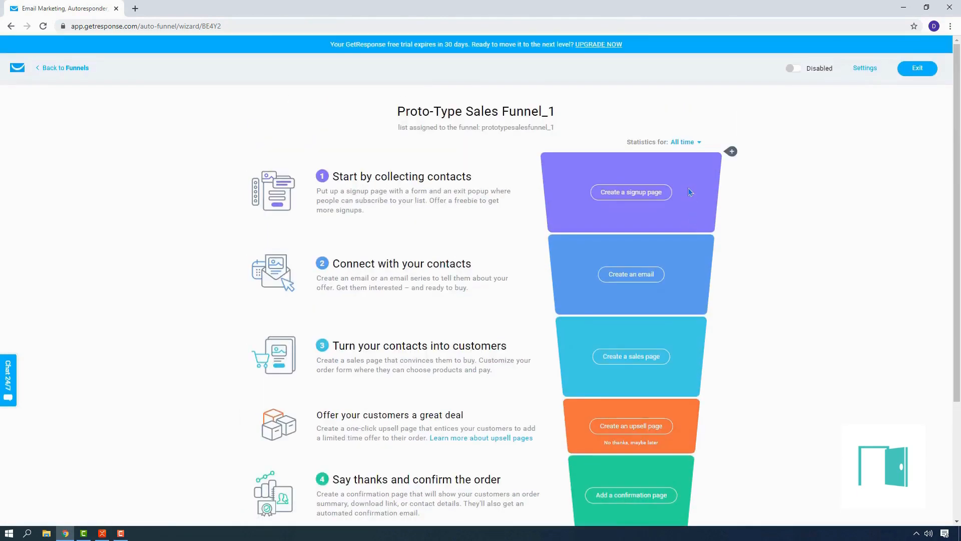
Start creating the funnel's signup page and browse the full collection of page templates
click(629, 194)
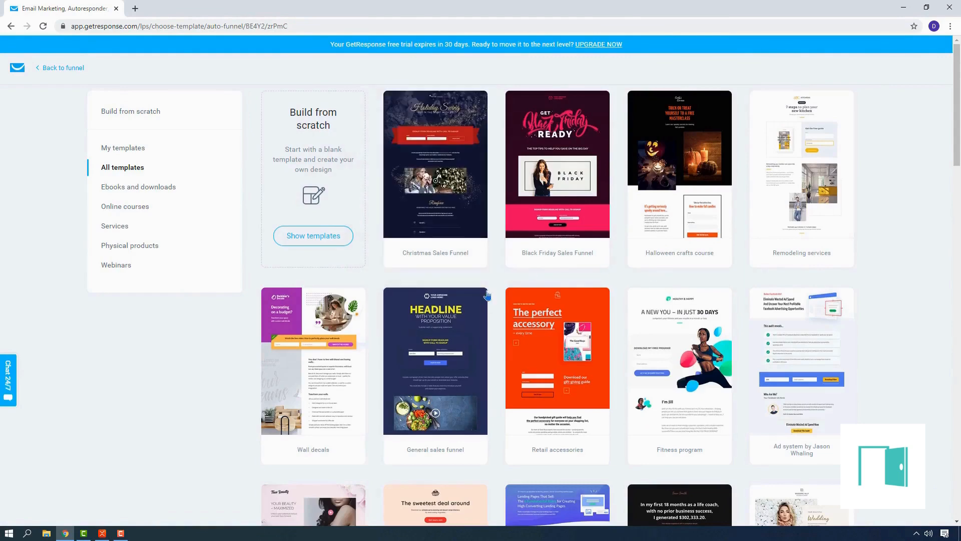
scroll(486, 275, down, 10)
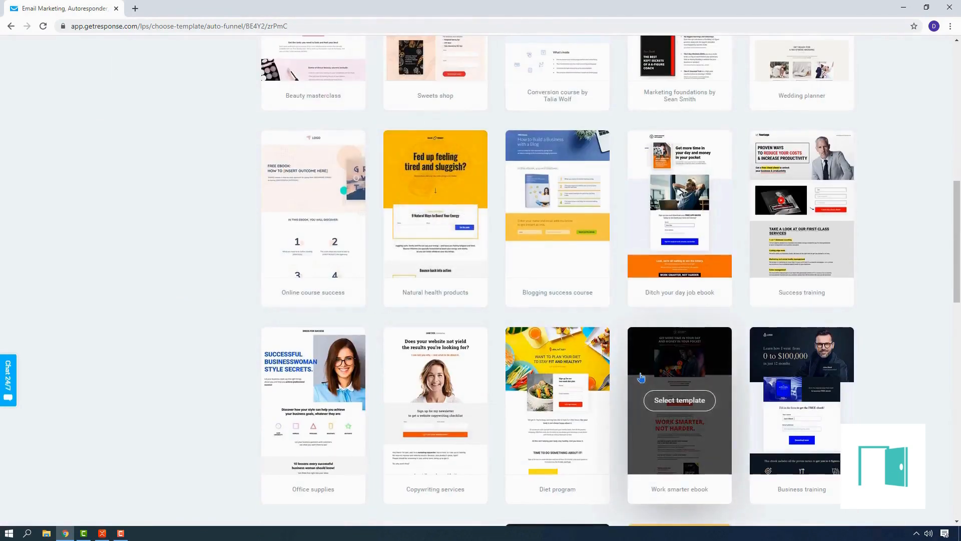
scroll(805, 256, up, 2)
scroll(804, 257, up, 2)
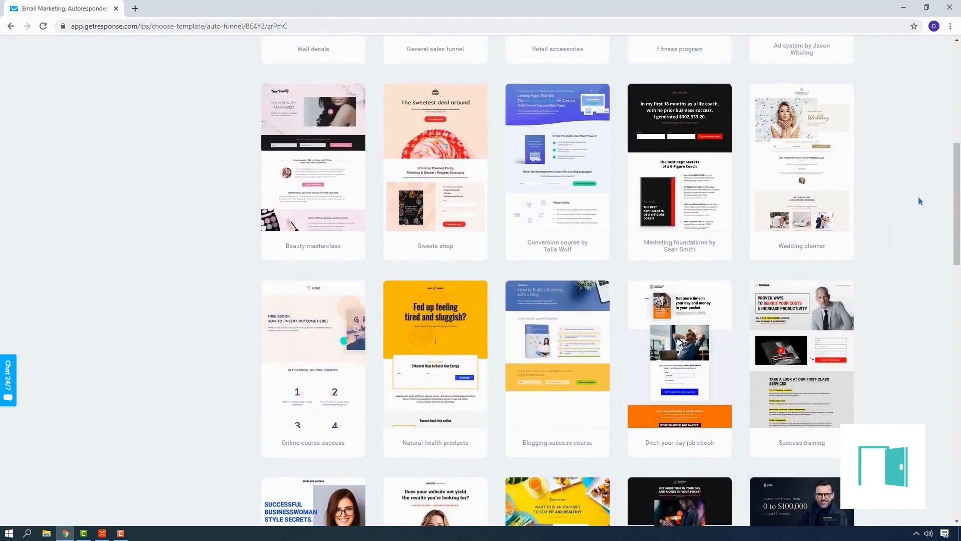
scroll(914, 191, down, 4)
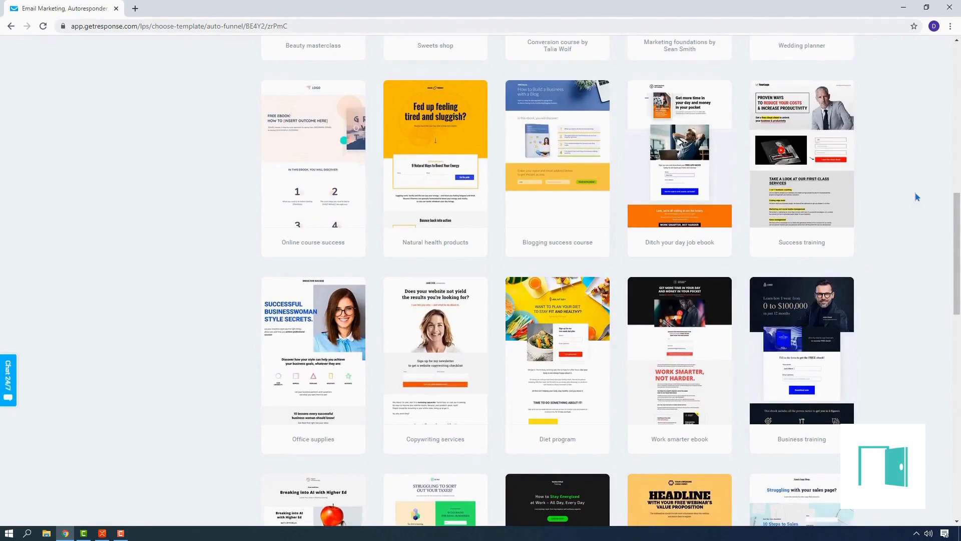
scroll(558, 280, down, 3)
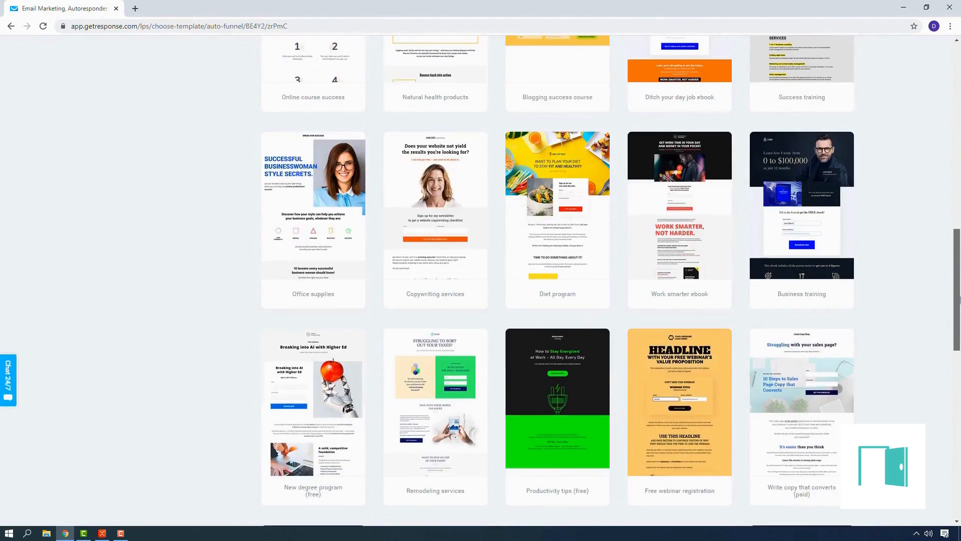
Preview the landing page of the Work smarter ebook template and close the preview
mouse_move(694, 233)
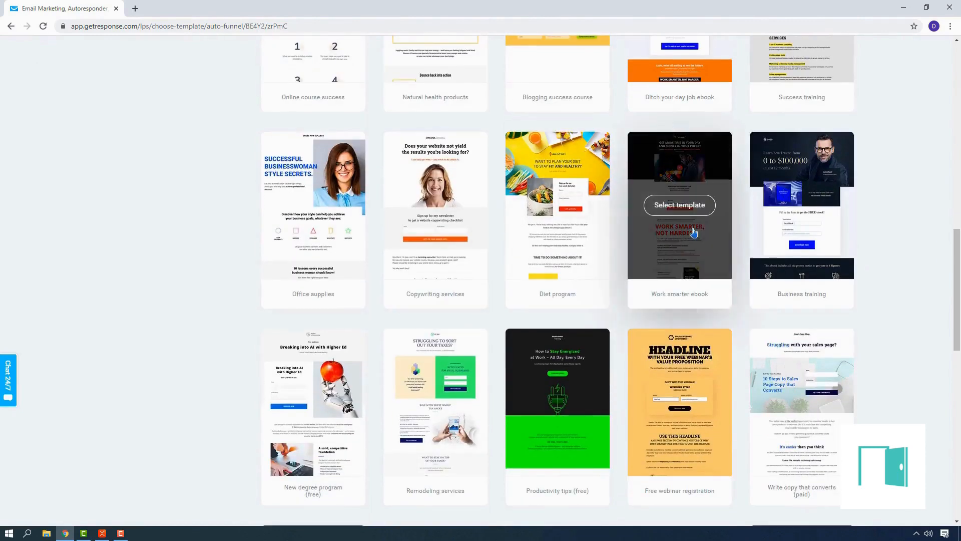
click(687, 209)
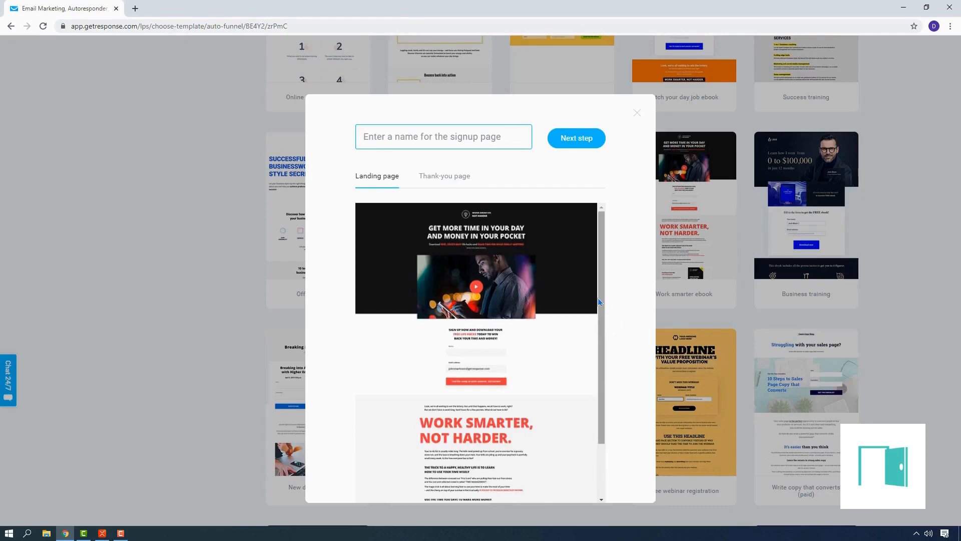
scroll(600, 326, down, 2)
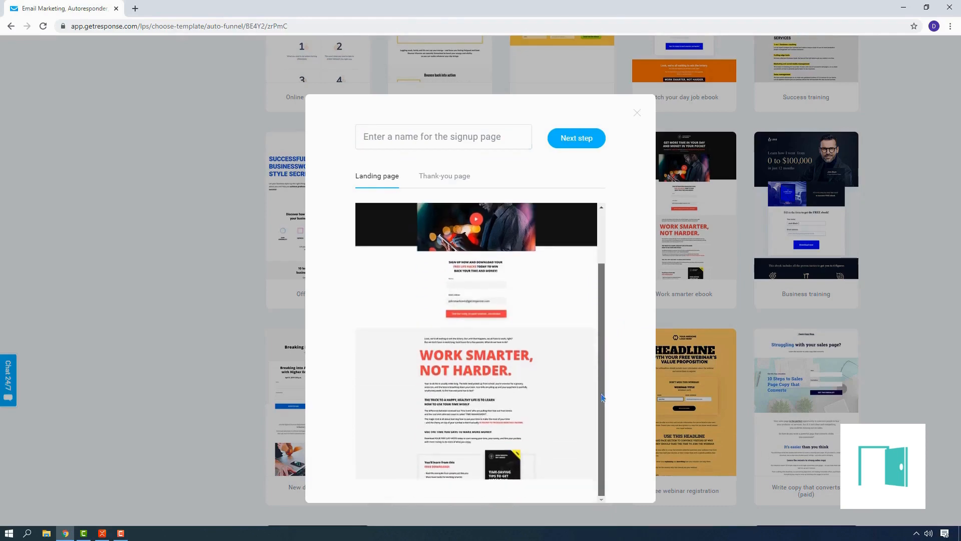
scroll(615, 365, up, 2)
click(637, 113)
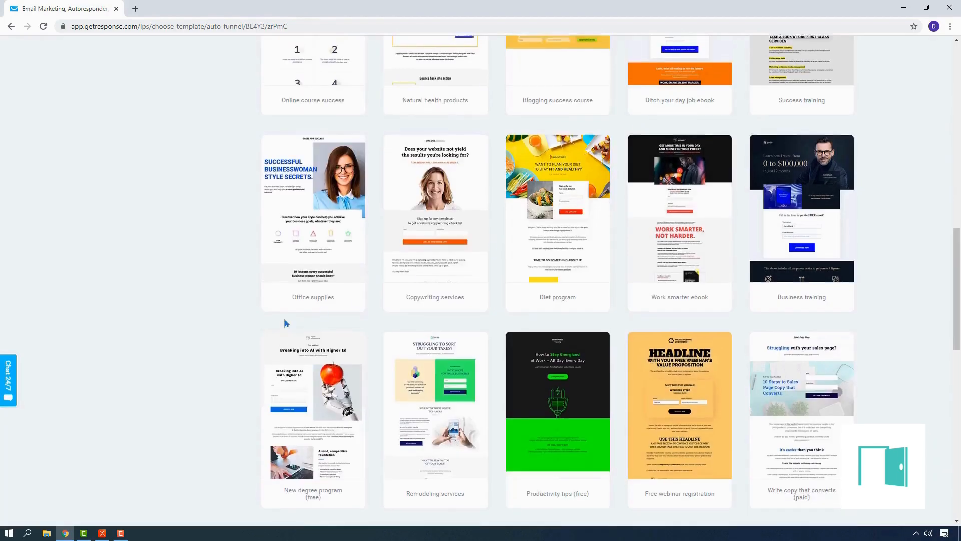
Filter the templates to Physical products and open the Sweets shop template for the signup page
scroll(285, 323, up, 5)
scroll(286, 323, up, 3)
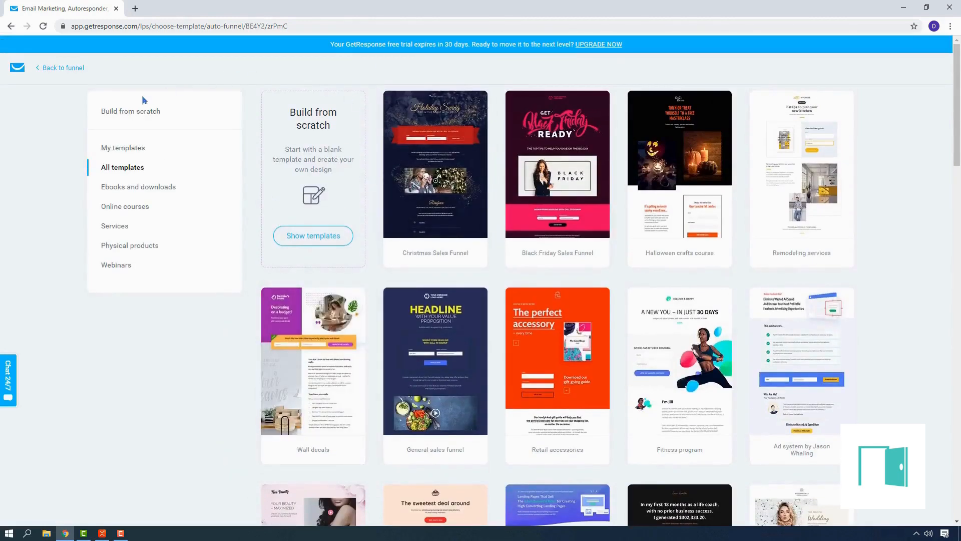
click(123, 245)
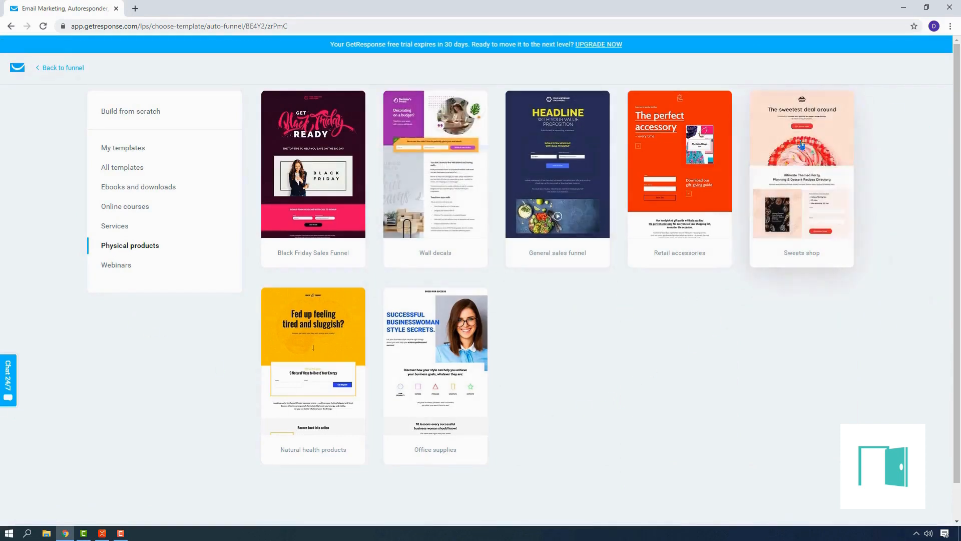
mouse_move(801, 146)
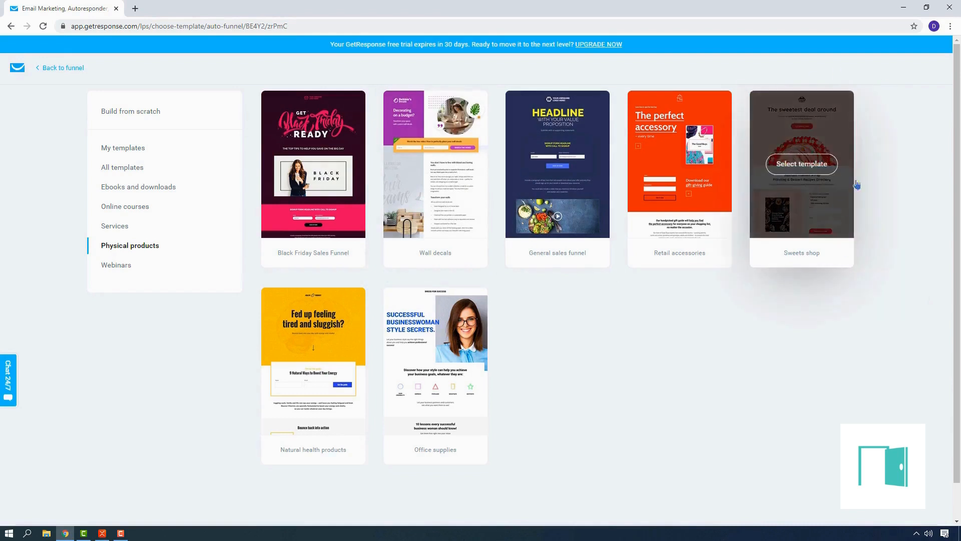
click(836, 241)
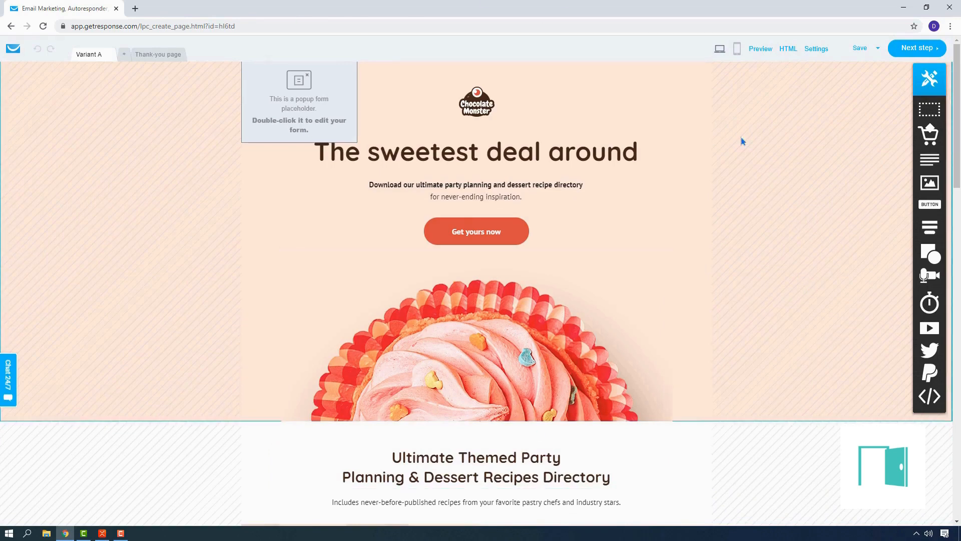
Look through the Sweets shop page and add a Variant B of it
scroll(782, 242, down, 20)
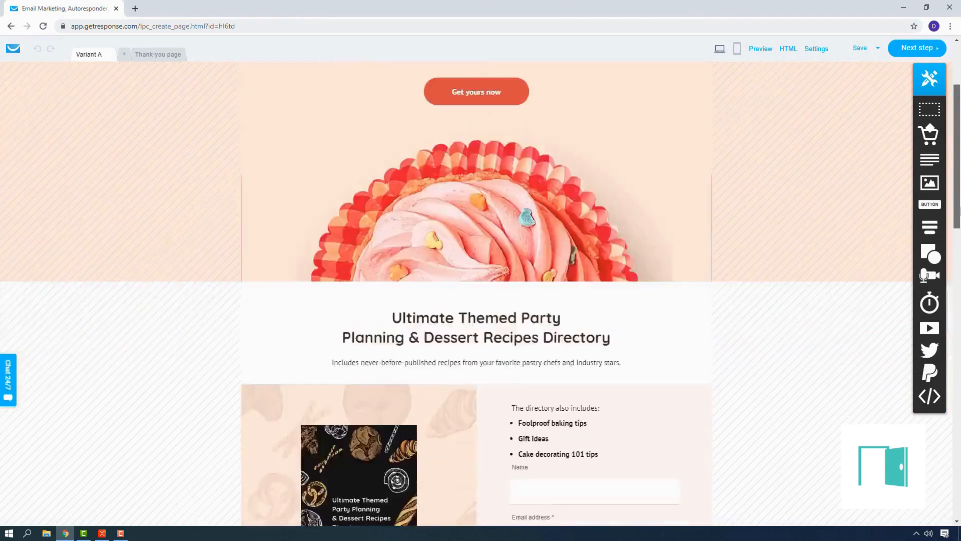
drag(960, 428, 959, 134)
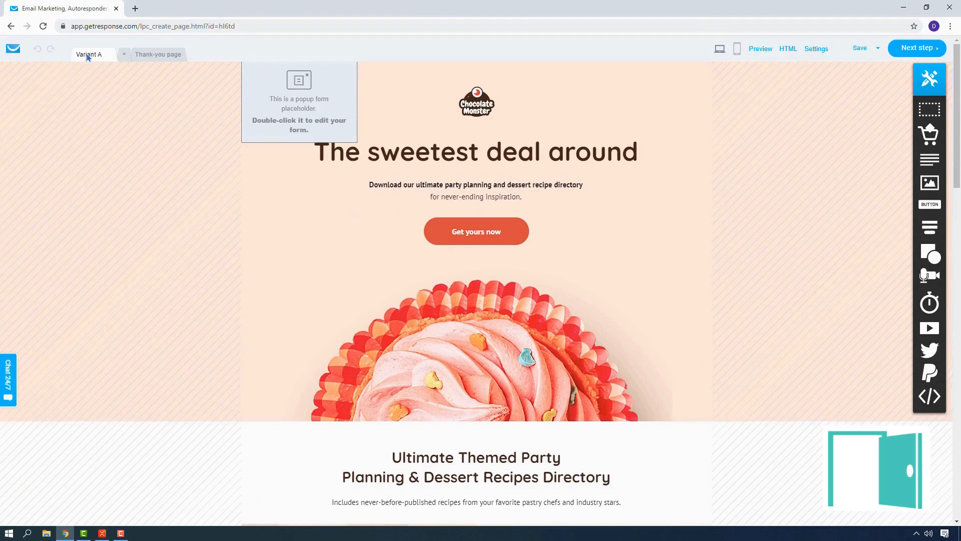
click(123, 57)
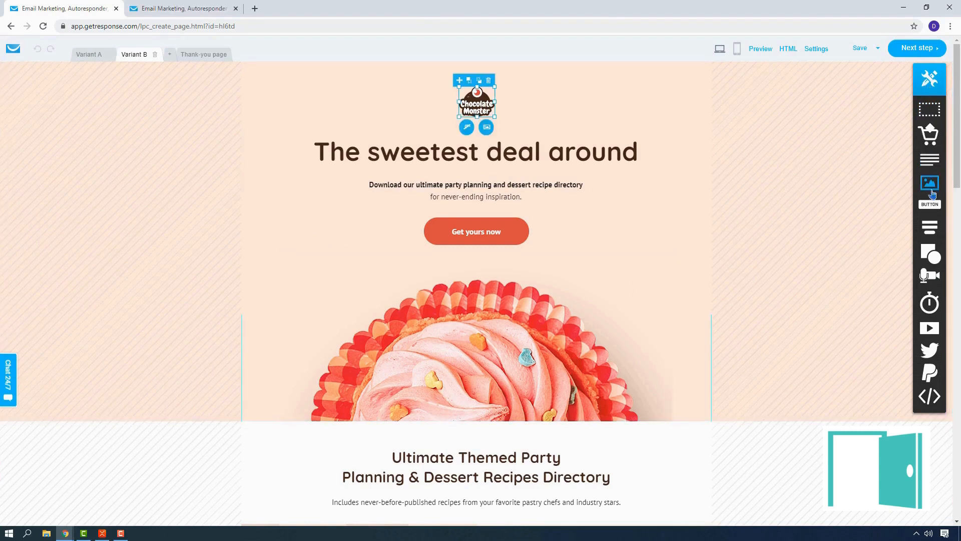
Try moving the floating element toolbox further onto the page and return it to the page's edge
mouse_move(936, 271)
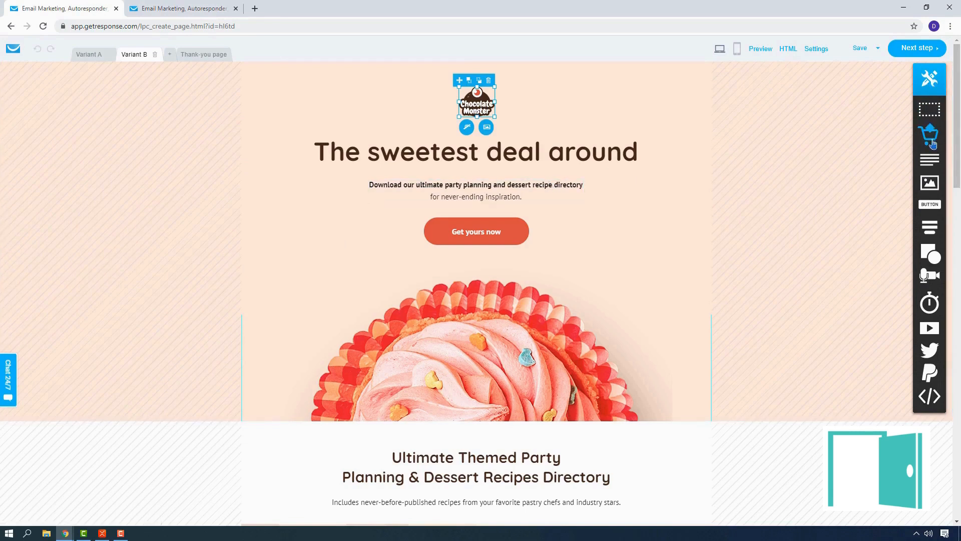
drag(932, 81, 865, 121)
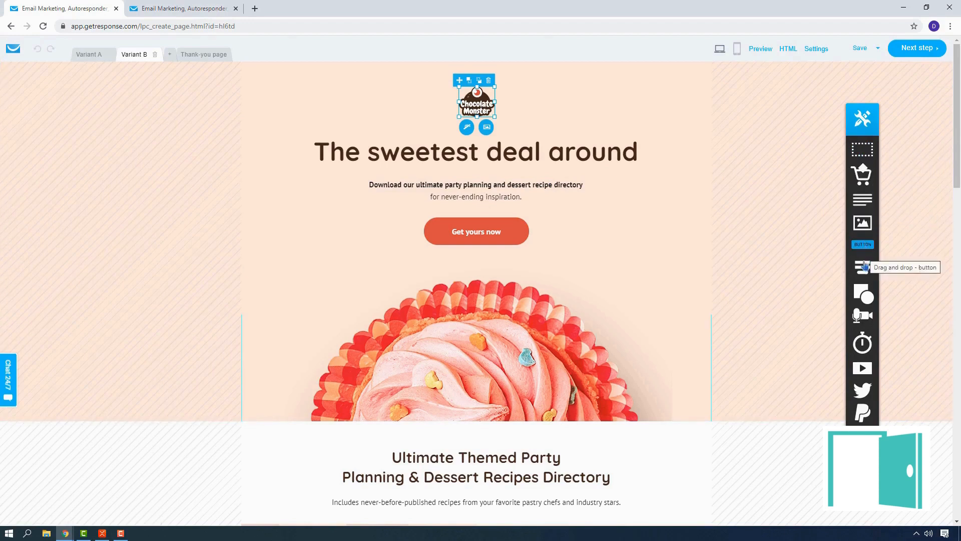
mouse_move(863, 269)
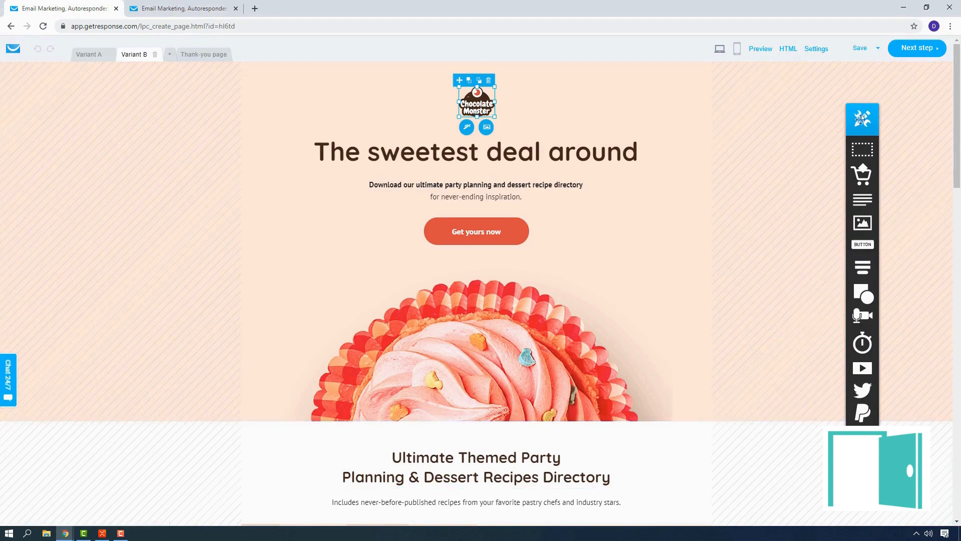
drag(874, 115, 941, 81)
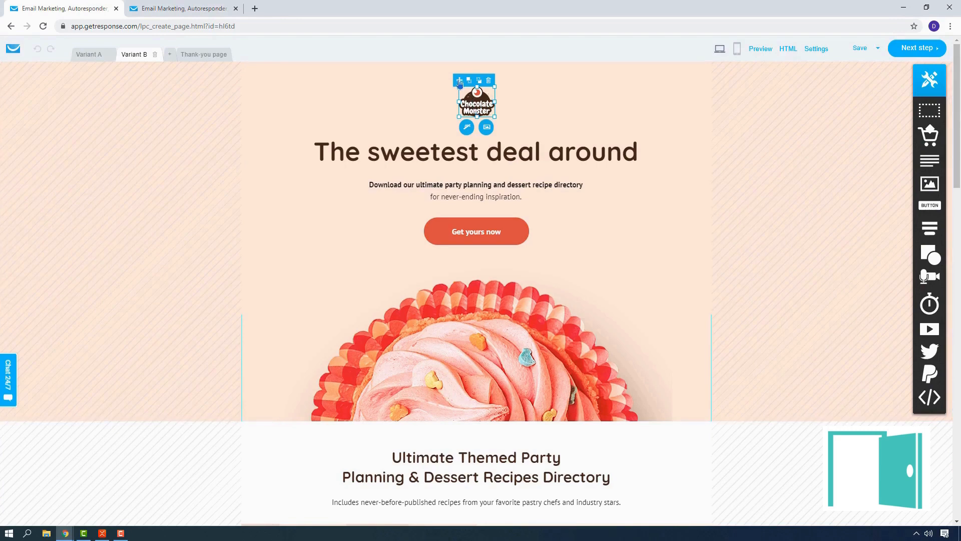
Replace the Chocolate Monster logo on Variant B with a newly uploaded P logo image
click(466, 127)
click(721, 142)
click(486, 127)
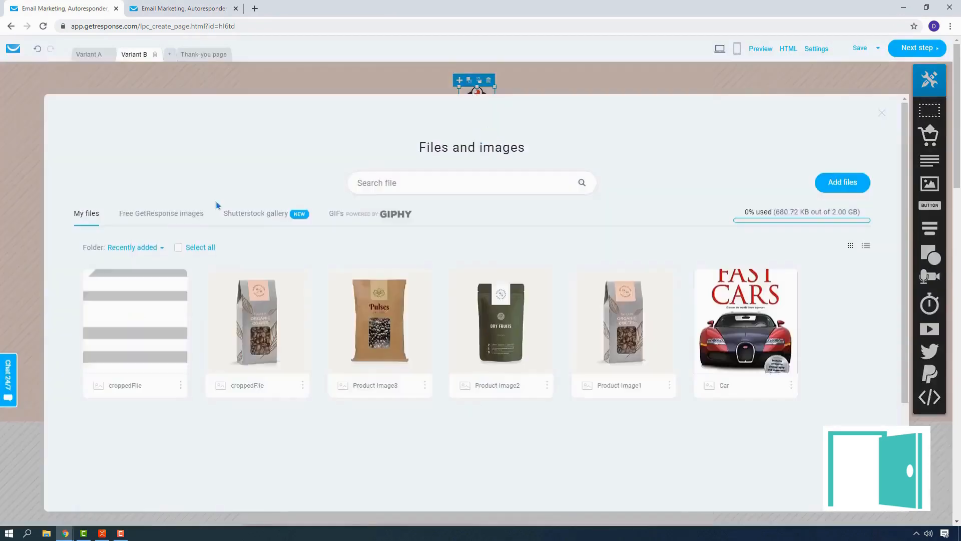
click(843, 183)
click(479, 213)
click(282, 83)
click(396, 253)
click(581, 338)
click(145, 330)
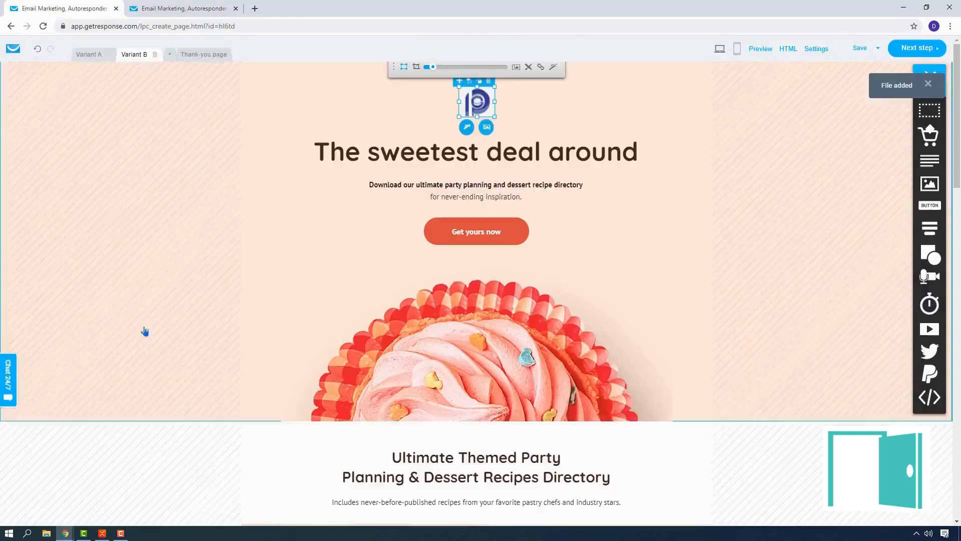
click(735, 292)
Change the main headline of Variant B to "The best DryFruit in town"
triple_click(627, 155)
text(Pr)
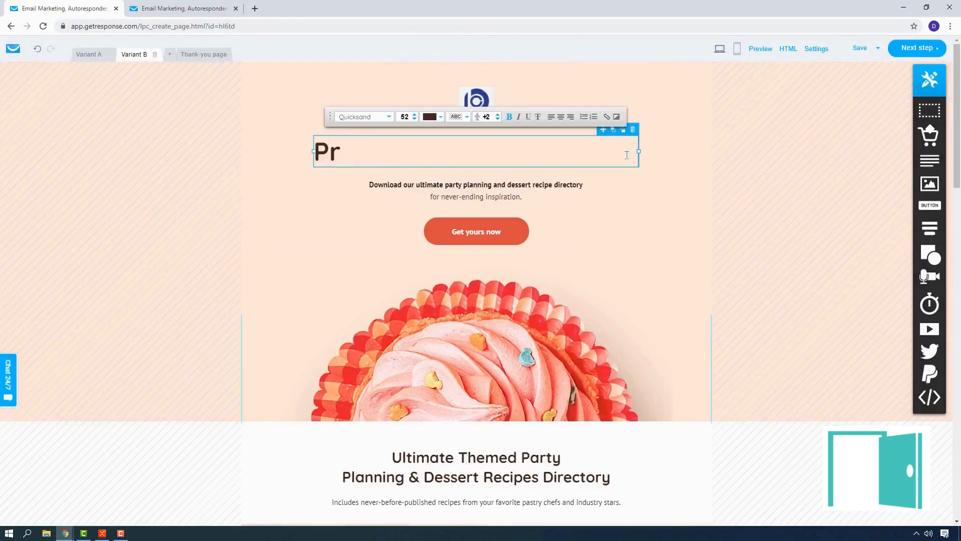
key(BackSpace)
key(BackSpace)
text(The best DryFruit in town)
Reword the bold subheading line to "Join our ultimate party planning and healthy eating get together"
double_click(526, 190)
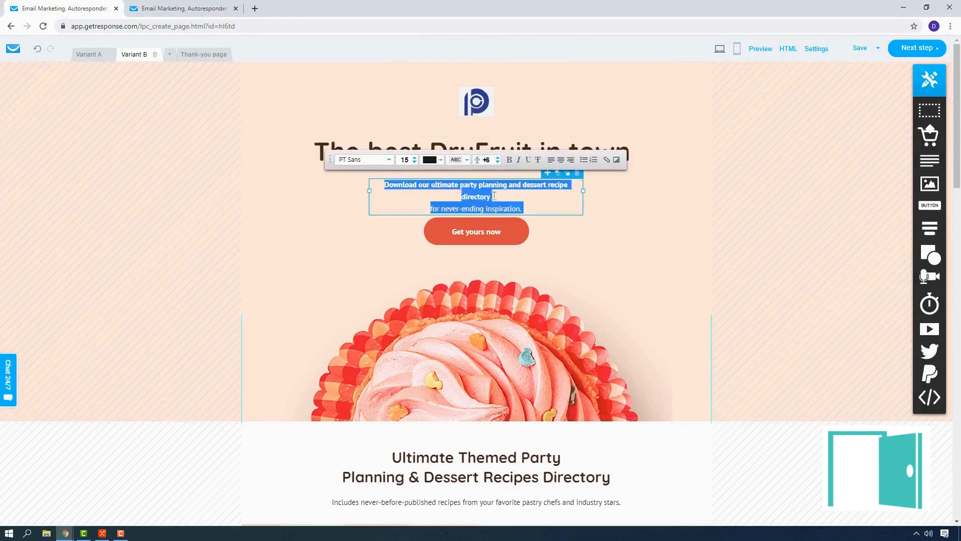
click(500, 197)
key(BackSpace)
key(BackSpace)
key(BackSpace)
key(BackSpace)
key(BackSpace)
key(BackSpace)
key(BackSpace)
key(BackSpace)
key(BackSpace)
key(BackSpace)
key(BackSpace)
key(BackSpace)
key(BackSpace)
key(BackSpace)
key(BackSpace)
key(BackSpace)
key(BackSpace)
key(BackSpace)
key(BackSpace)
key(BackSpace)
text(healthy eating get together)
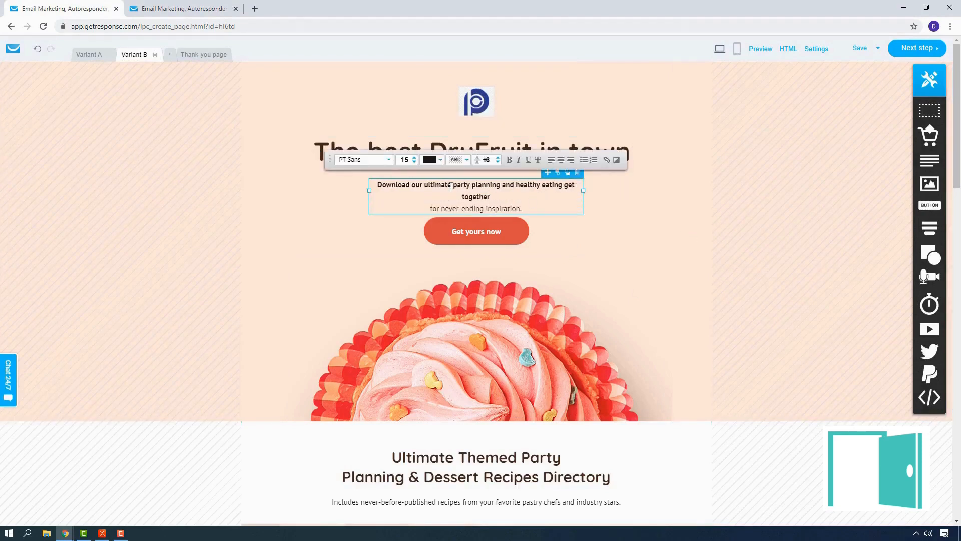
double_click(381, 184)
text(Join)
click(524, 254)
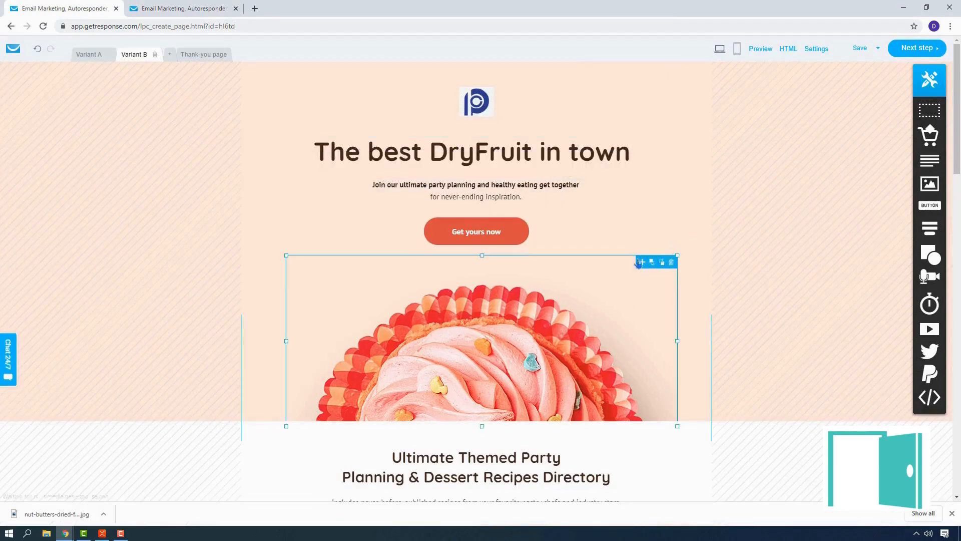
Try deleting the cupcake image and placing a new image element in its spot, and undo these changes
click(665, 258)
drag(929, 183, 495, 330)
click(38, 49)
click(38, 48)
Start replacing the cupcake image and upload nut-butters-dried-fruit-seed-dry-fruit.jpg to the Main folder
click(601, 291)
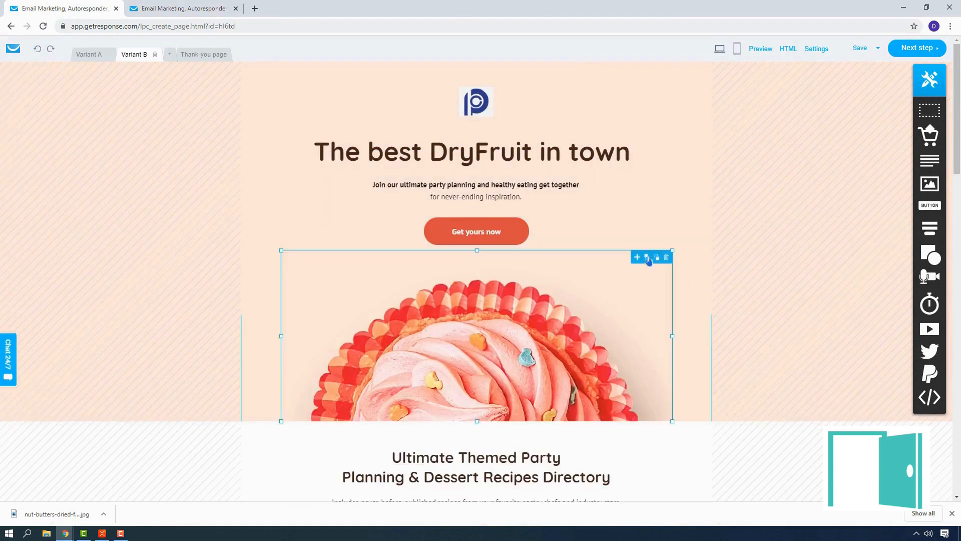
double_click(651, 273)
click(843, 182)
click(506, 210)
click(118, 87)
click(395, 254)
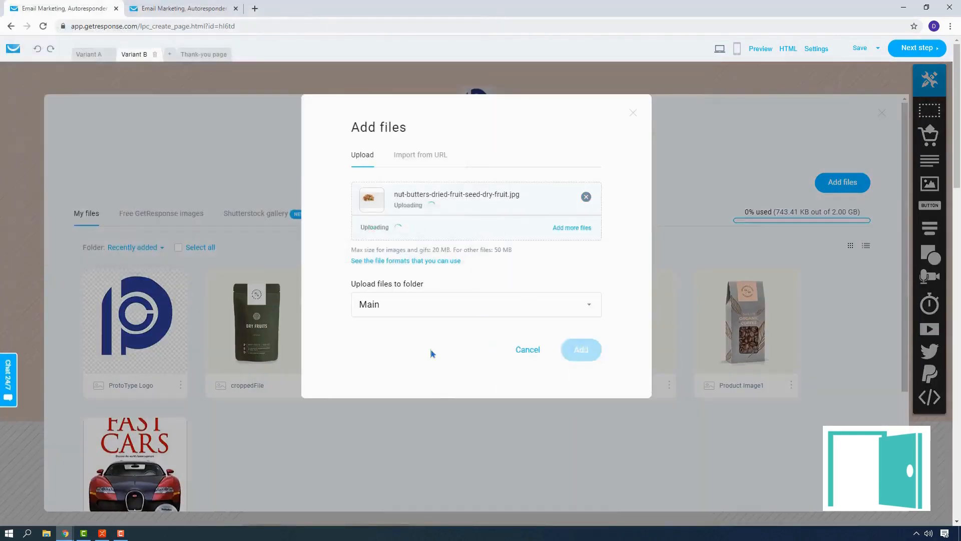
click(582, 349)
Use the uploaded dry fruit picture in place of the cupcake and adjust its size and placement below the Get yours now button
click(180, 385)
click(135, 321)
drag(670, 423, 450, 355)
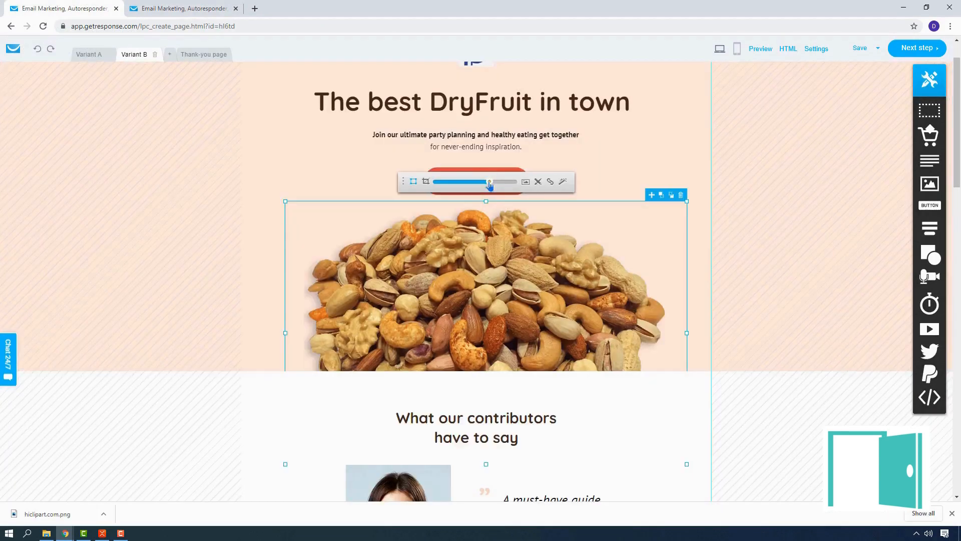
drag(489, 184, 488, 186)
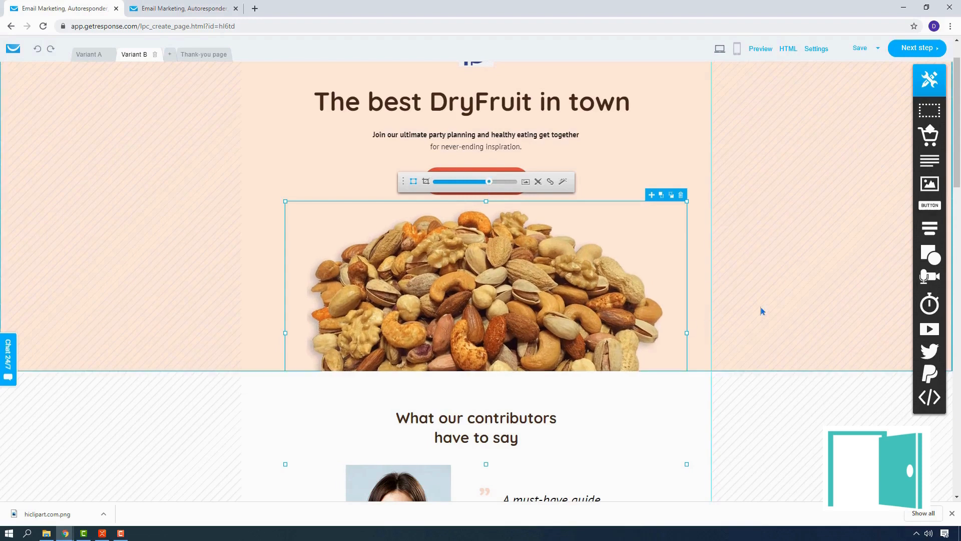
click(756, 321)
scroll(756, 321, up, 1)
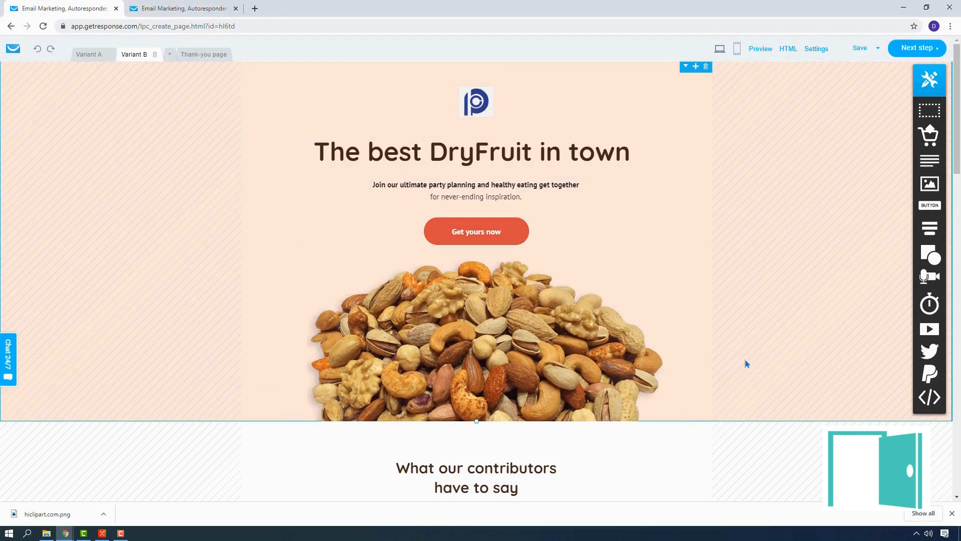
Look over the contributors section and the image library offered for replacing the first contributor's photo, leaving the photo as it is
scroll(745, 361, down, 2)
scroll(746, 362, down, 7)
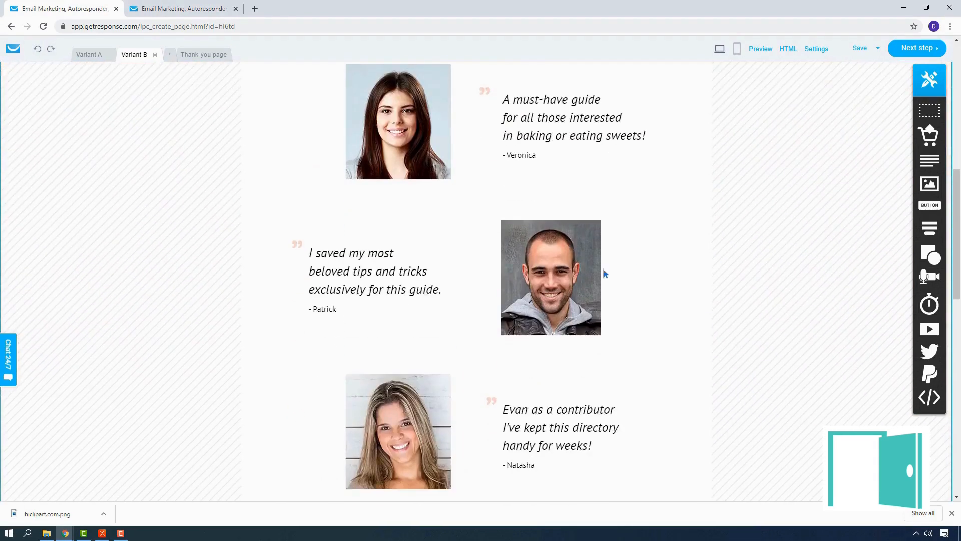
scroll(597, 302, up, 5)
scroll(413, 300, down, 2)
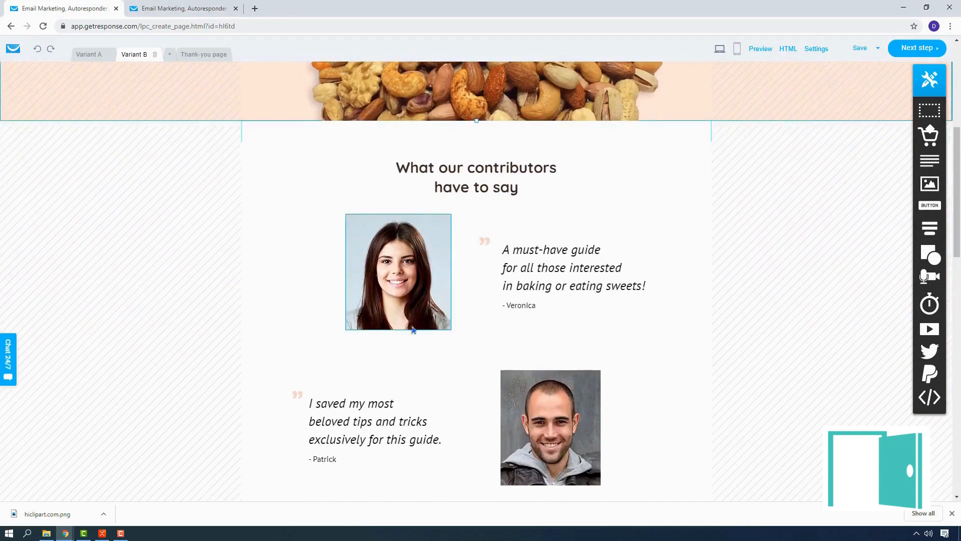
click(413, 273)
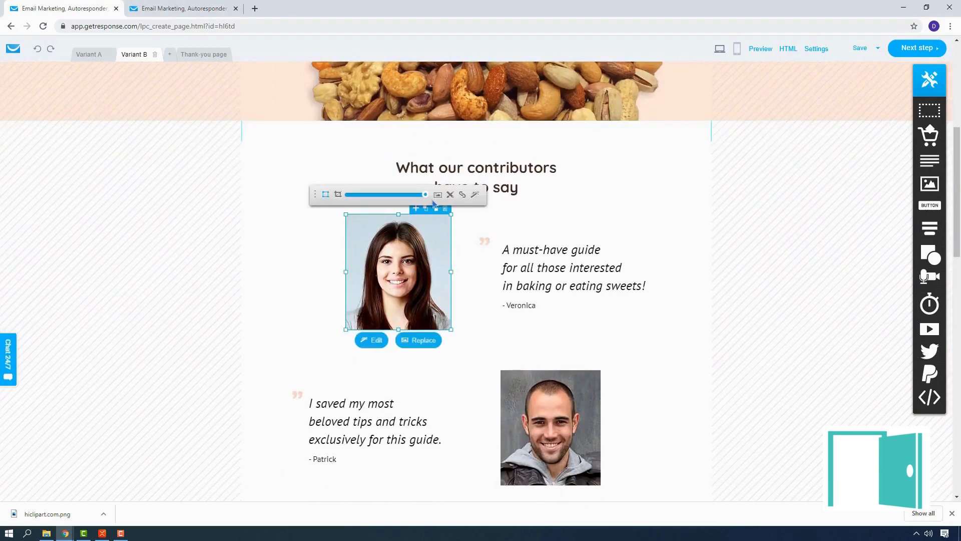
click(436, 195)
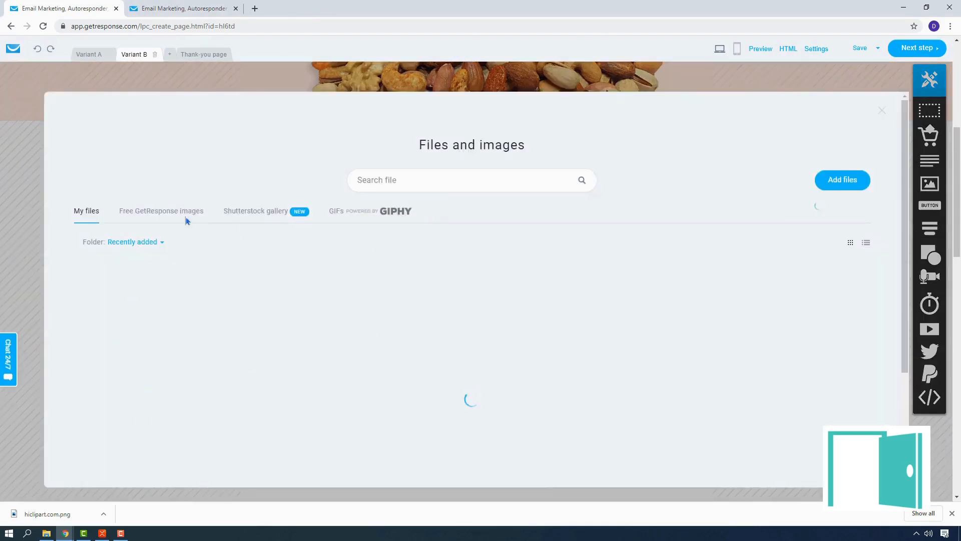
click(882, 110)
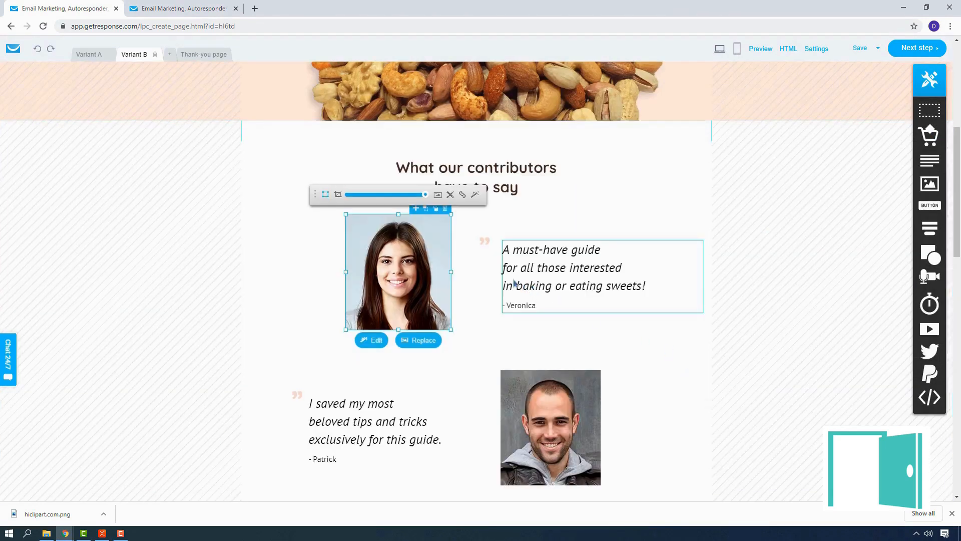
Examine the remaining testimonials, the recipes directory block and the signup form's Name field label
scroll(435, 300, down, 4)
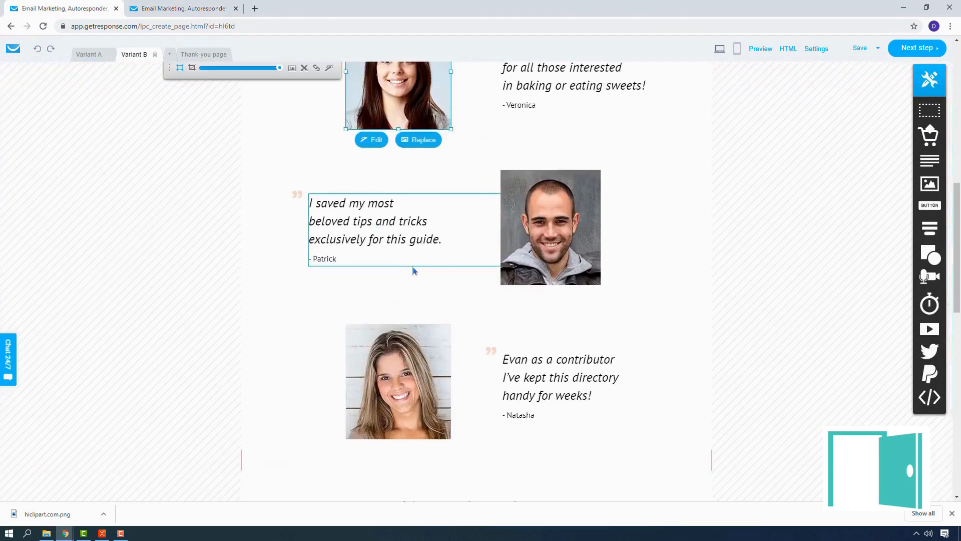
scroll(413, 271, down, 4)
scroll(425, 416, down, 5)
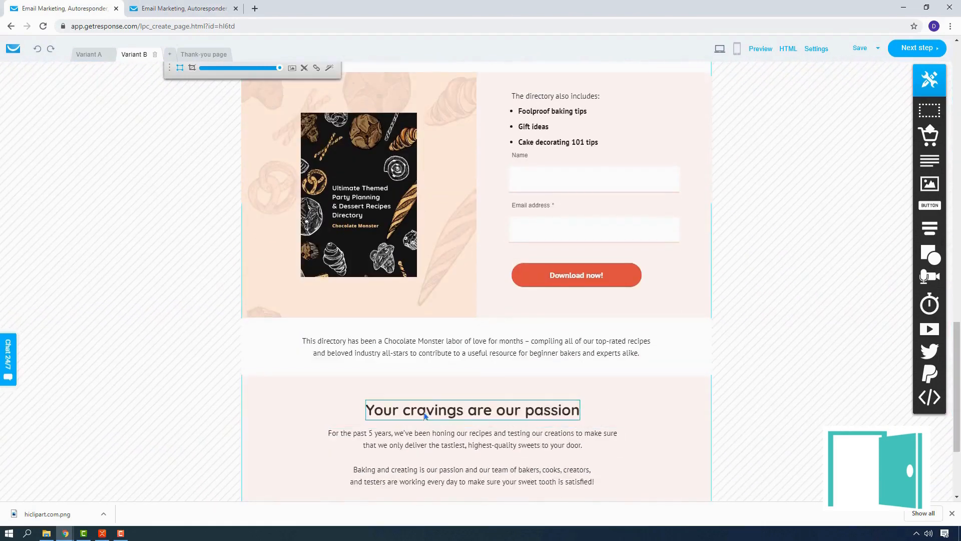
scroll(425, 416, up, 2)
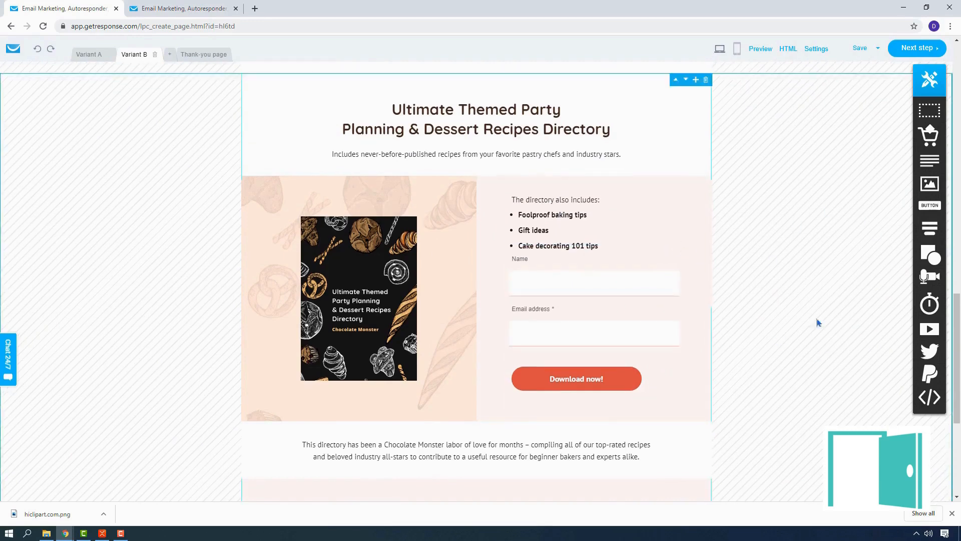
scroll(787, 306, down, 5)
scroll(786, 304, up, 7)
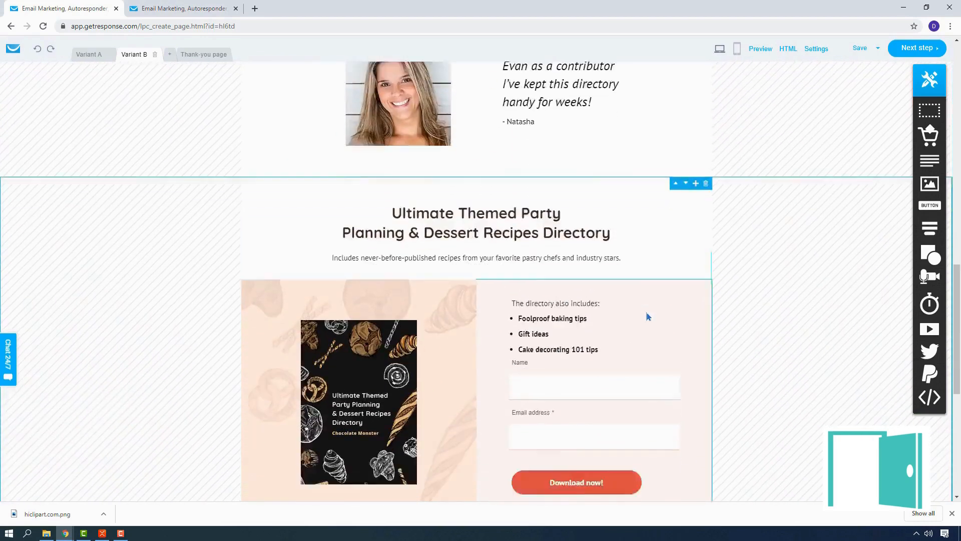
scroll(646, 313, down, 2)
click(642, 264)
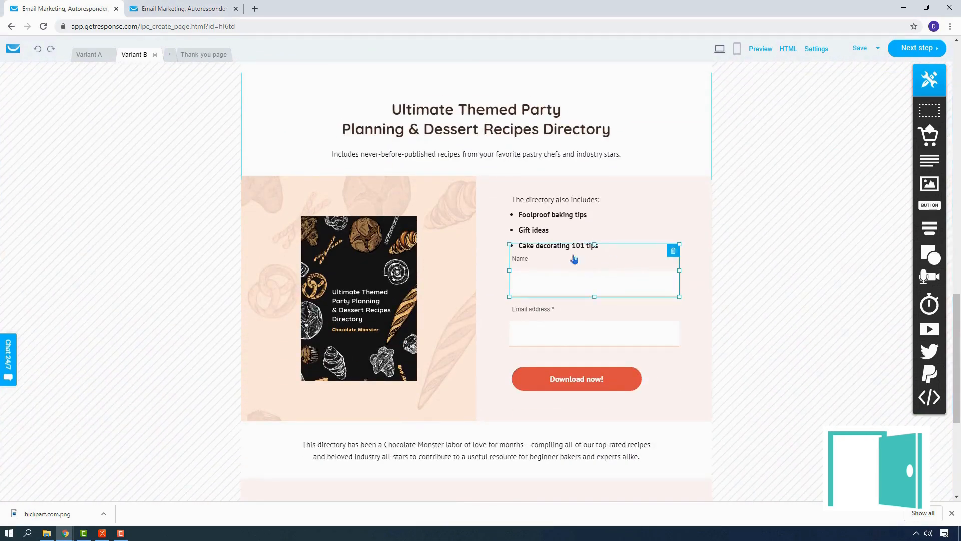
double_click(639, 263)
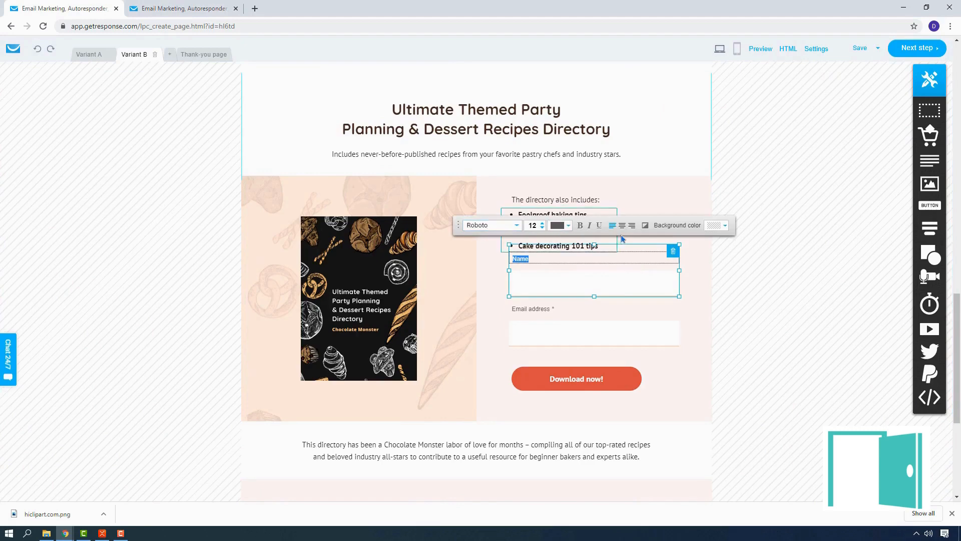
click(799, 291)
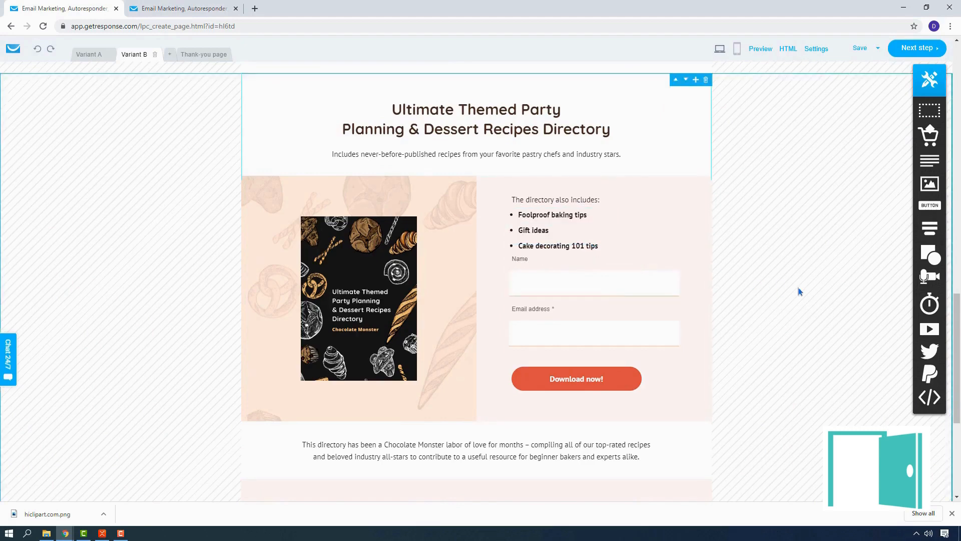
scroll(798, 287, down, 5)
scroll(797, 290, up, 13)
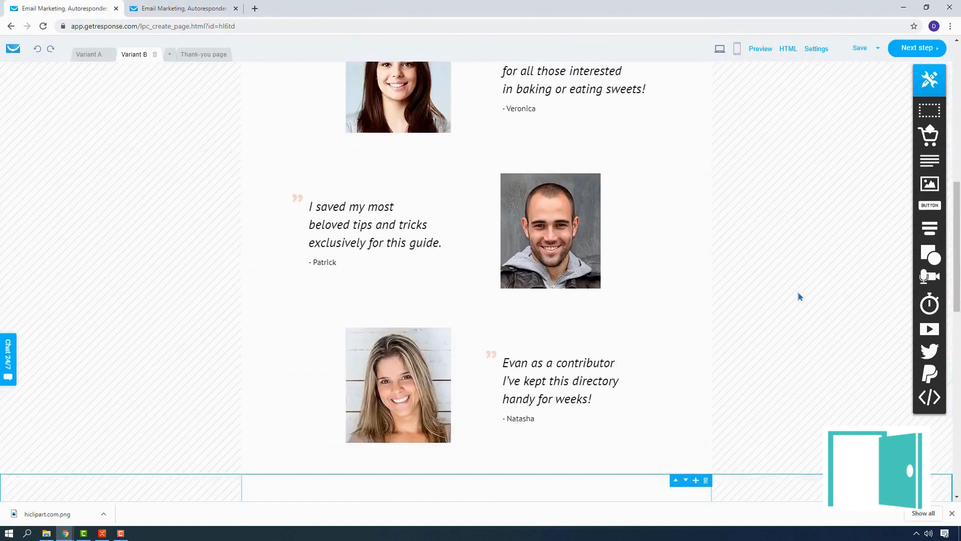
Add an empty section between the testimonials and the Ultimate Themed Party directory block, and open its background color settings
scroll(798, 296, down, 4)
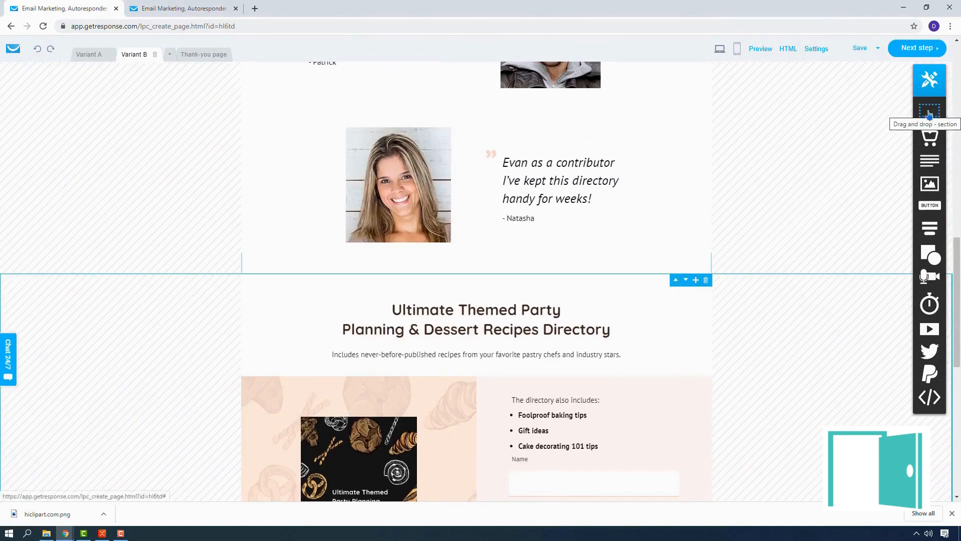
drag(929, 114, 479, 278)
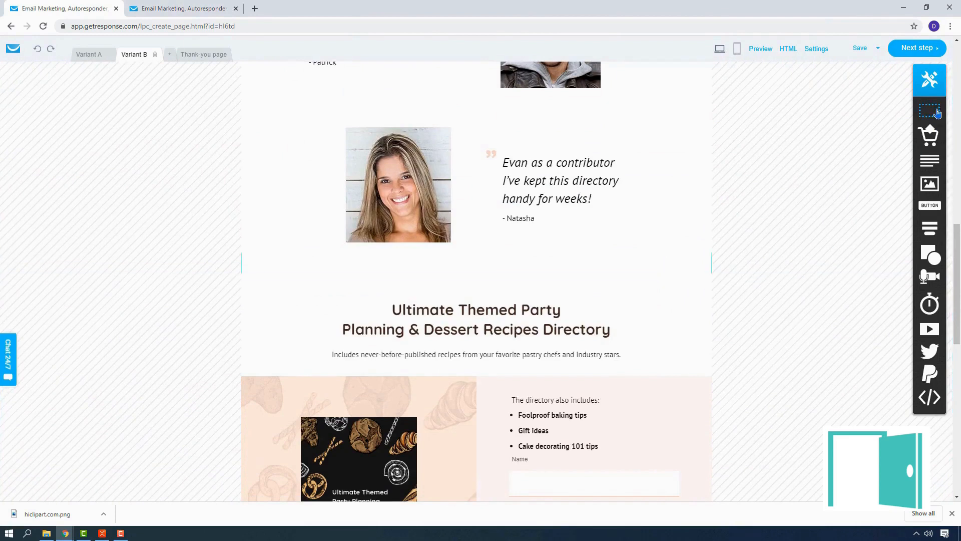
drag(930, 111, 442, 265)
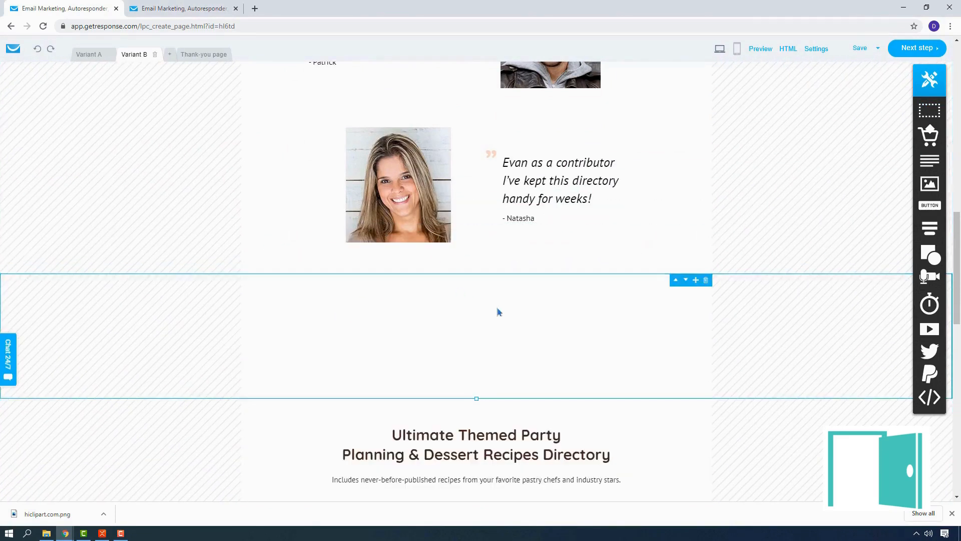
scroll(696, 290, down, 1)
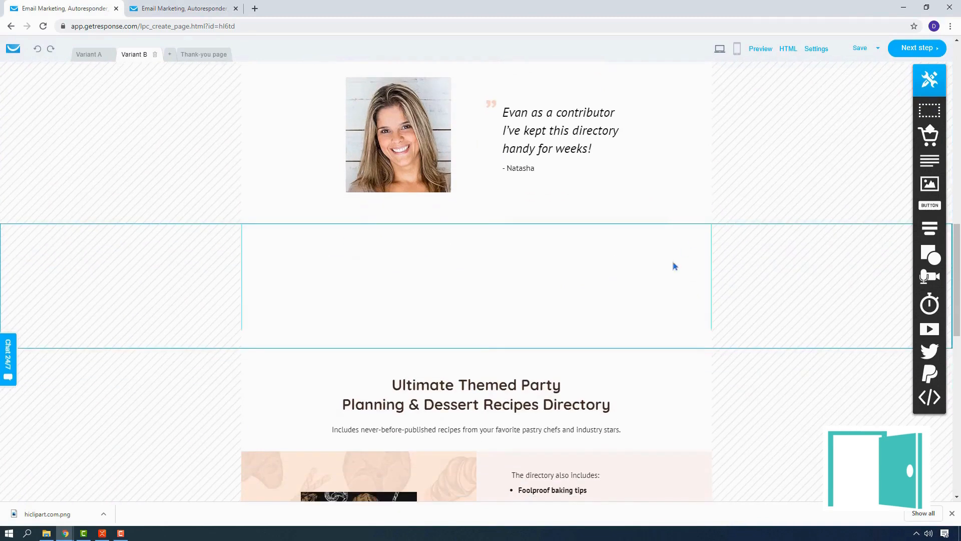
click(646, 261)
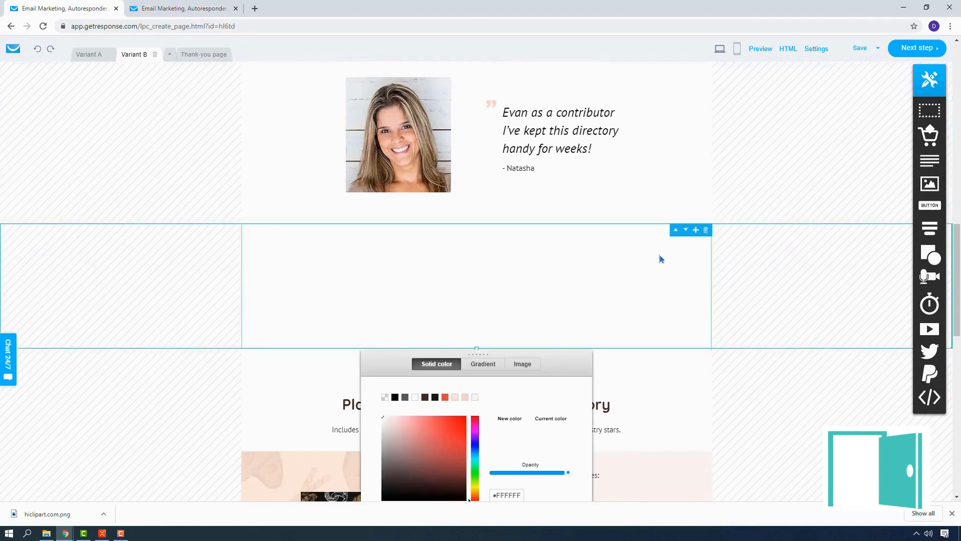
scroll(634, 264, down, 2)
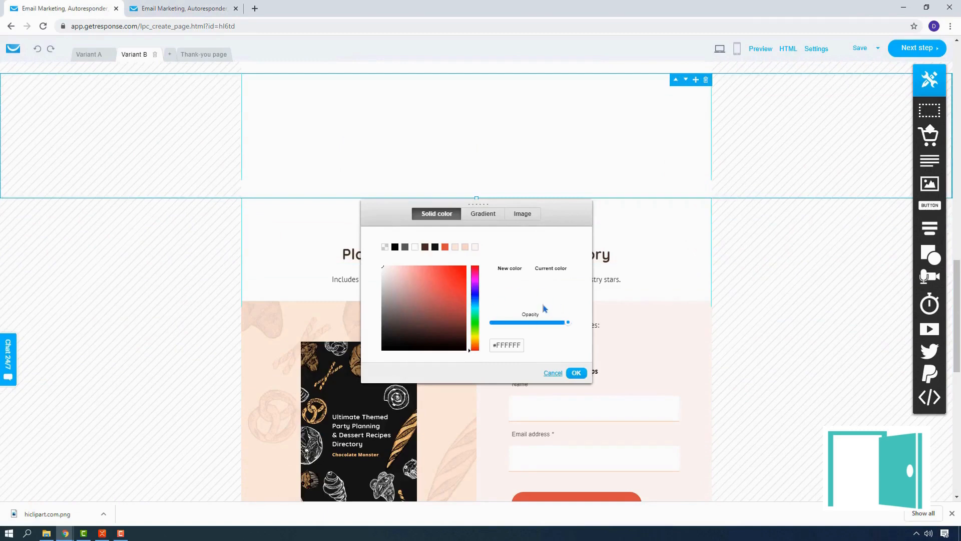
scroll(543, 303, up, 2)
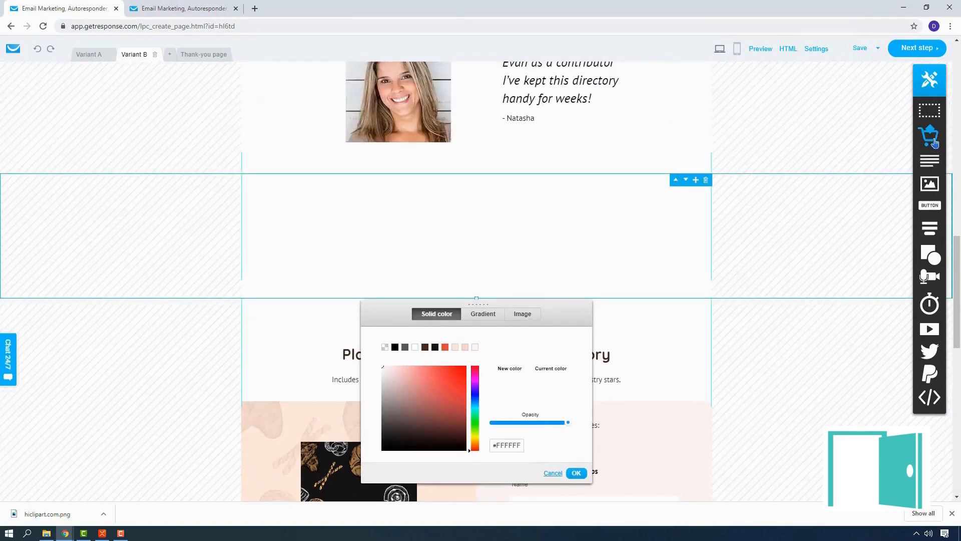
Insert the store product boxes for Tuck Lid Organic Coffee and Assorted Black Coffee below the testimonials, and delete the empty section above them
drag(935, 143, 491, 236)
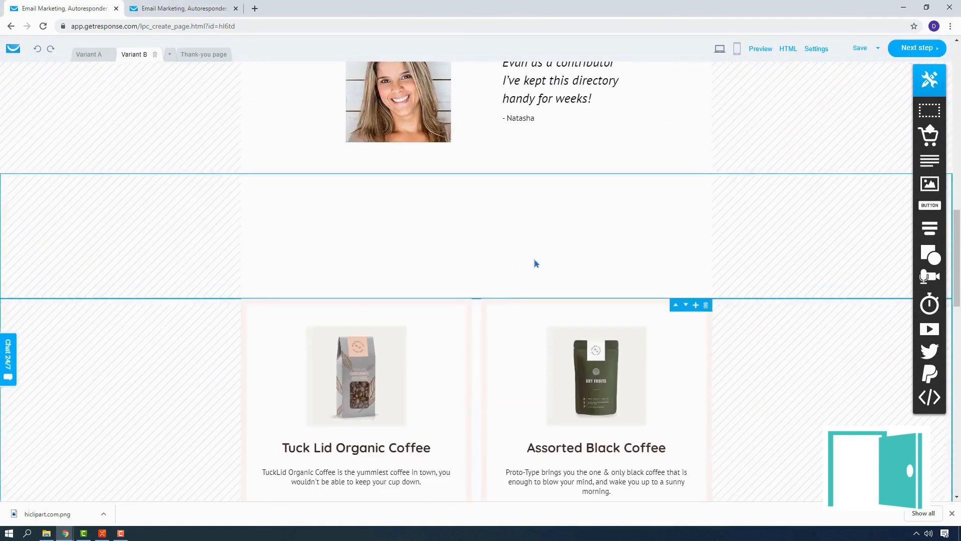
scroll(535, 262, down, 4)
scroll(521, 374, up, 4)
click(708, 182)
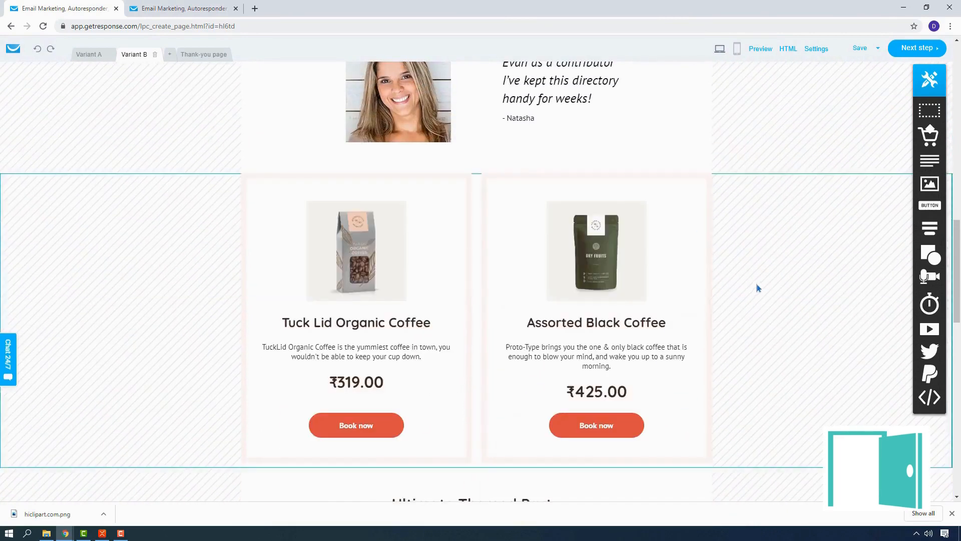
Review the customized Variant B page, including its header, testimonials and product boxes
scroll(751, 278, down, 3)
scroll(751, 278, up, 2)
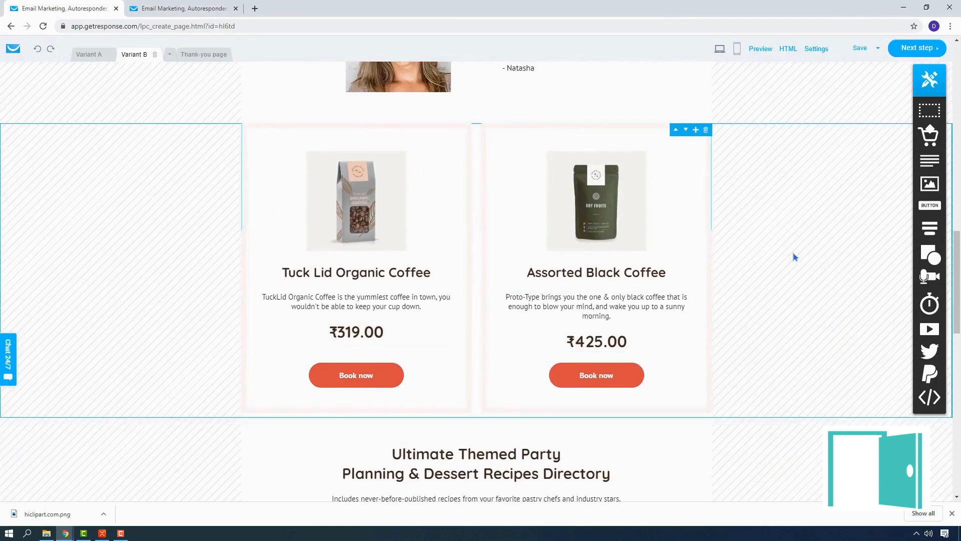
scroll(781, 256, up, 15)
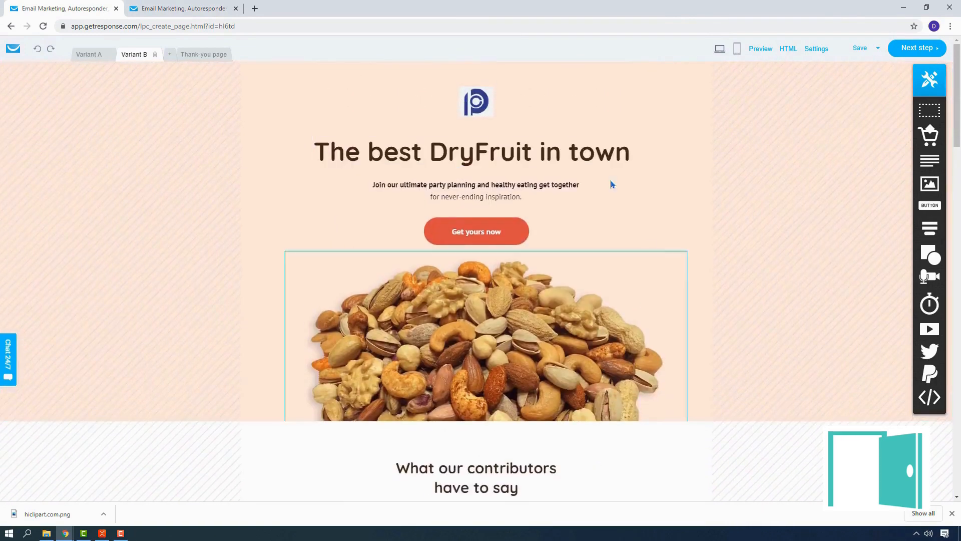
scroll(612, 184, down, 14)
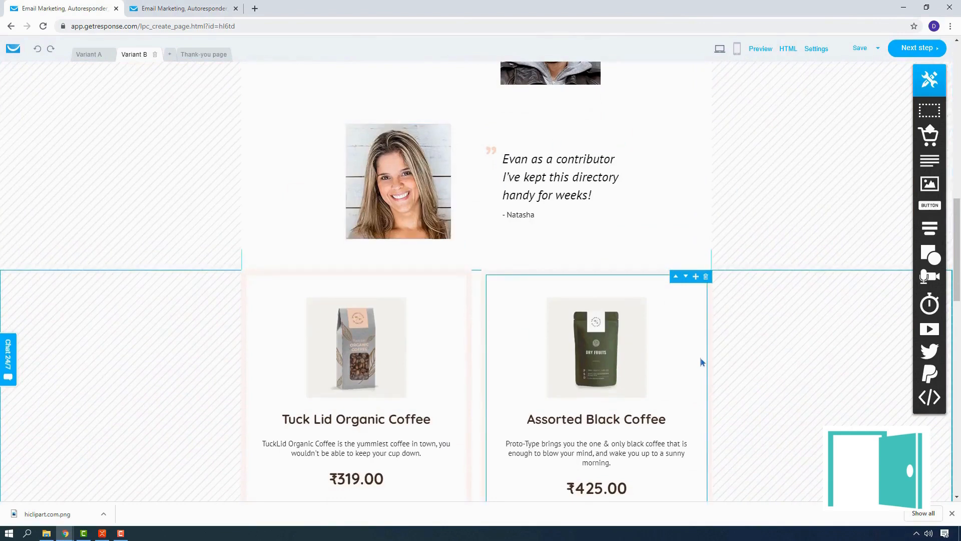
scroll(698, 358, down, 4)
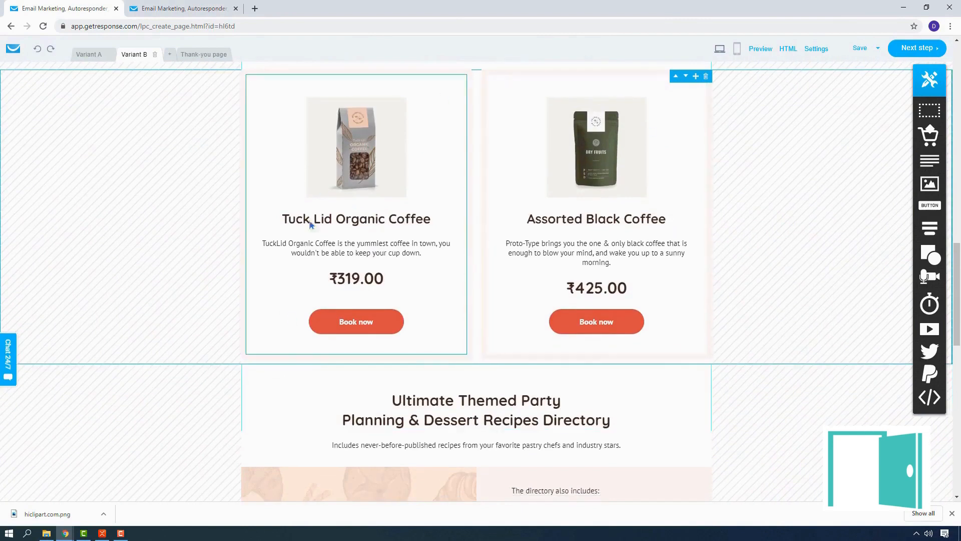
scroll(770, 316, up, 3)
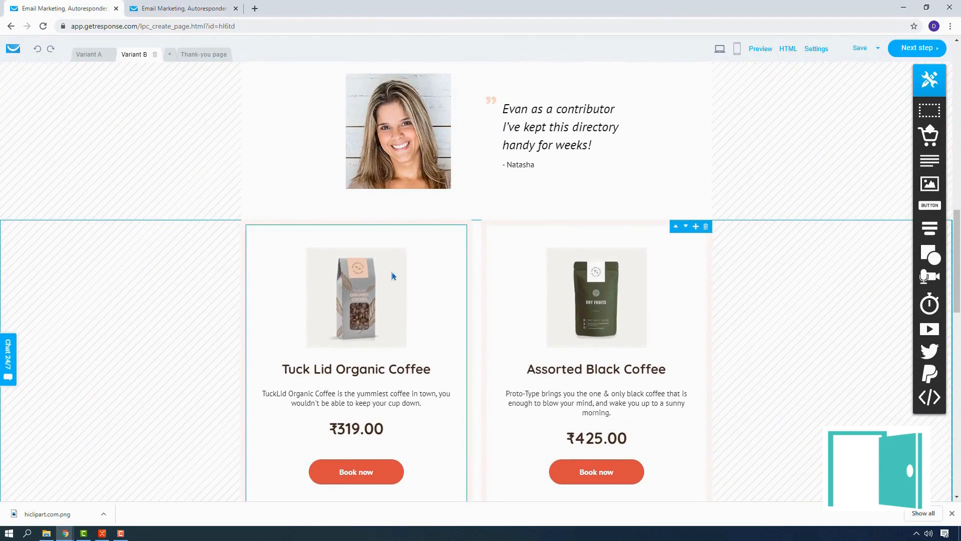
scroll(611, 369, up, 8)
scroll(611, 365, up, 5)
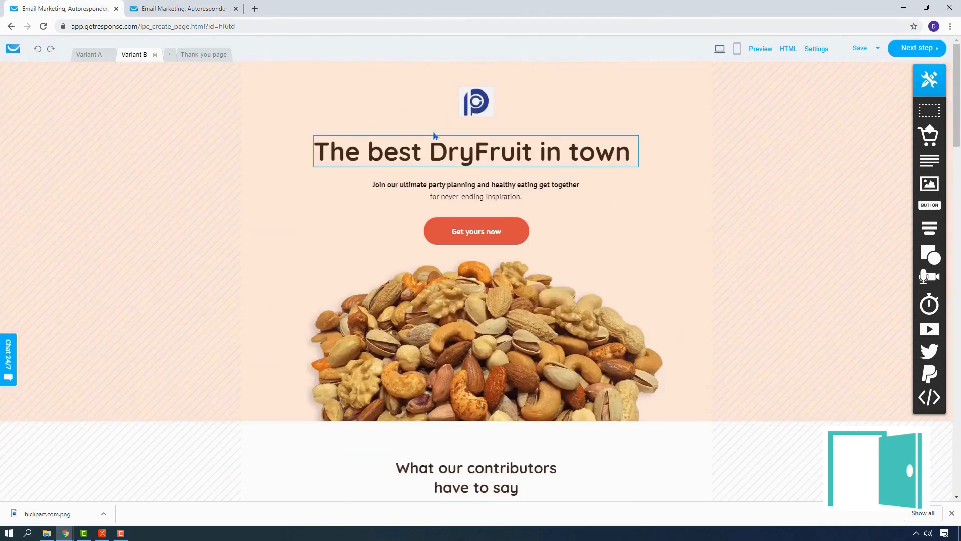
scroll(655, 333, down, 5)
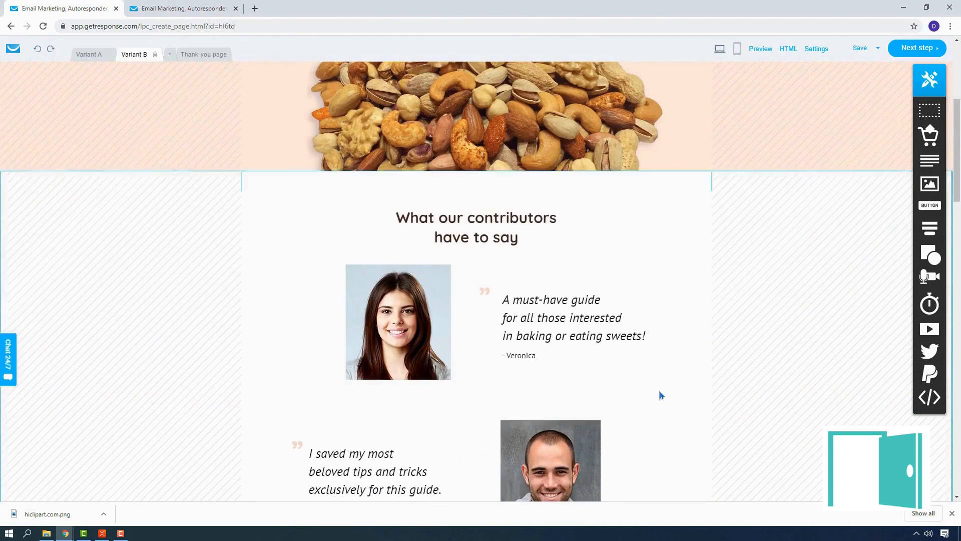
scroll(664, 377, up, 5)
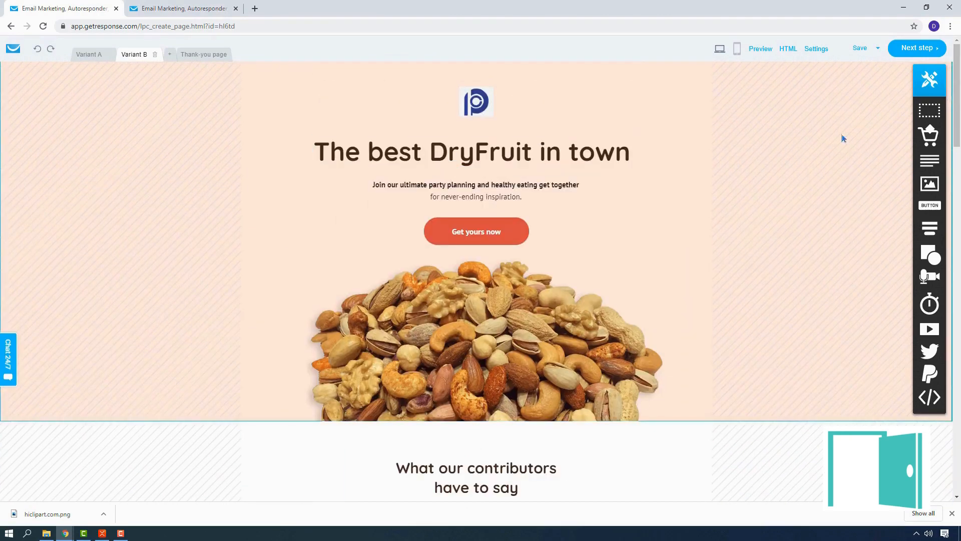
Save the Variant B signup page and open its page settings
click(877, 48)
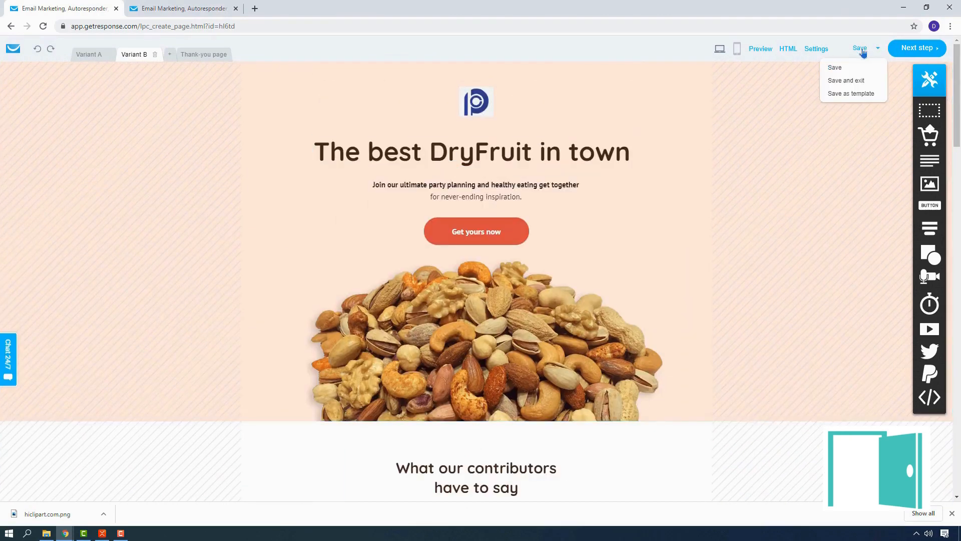
click(846, 75)
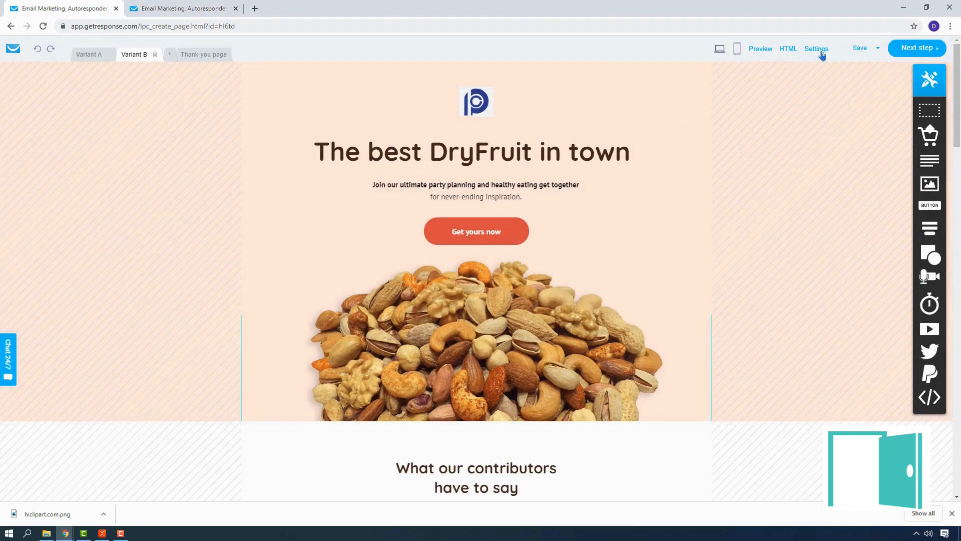
click(817, 49)
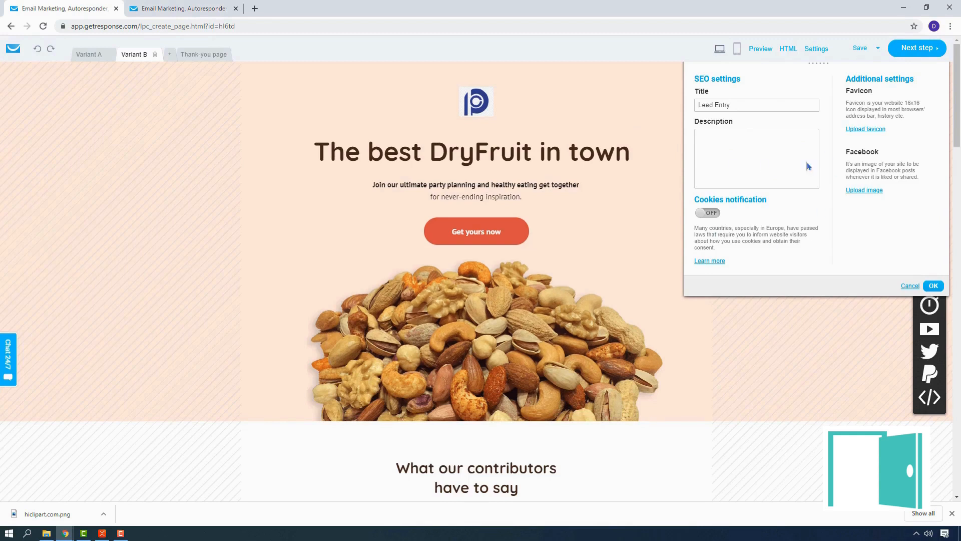
Try the cookies notification on and back off, and set the dry fruit image as the page's Facebook image
click(715, 216)
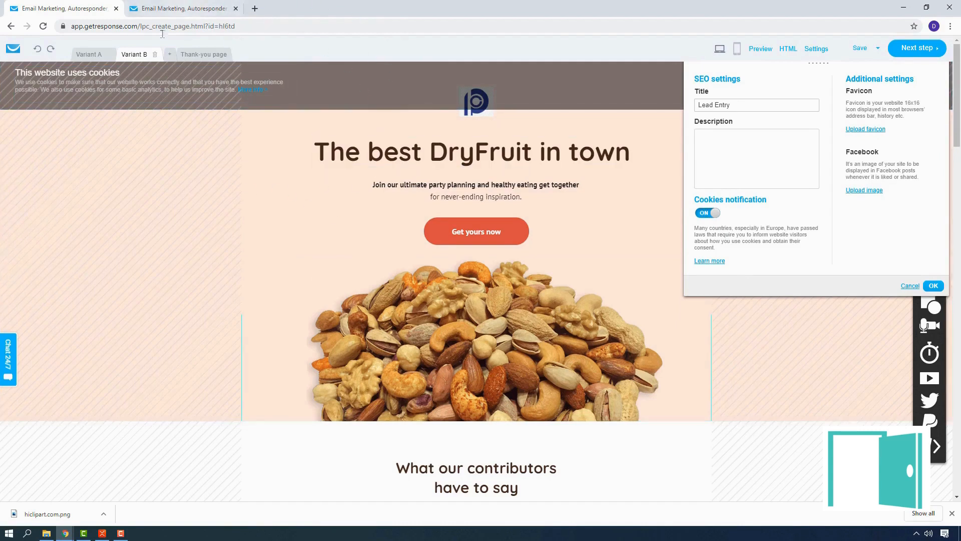
click(709, 215)
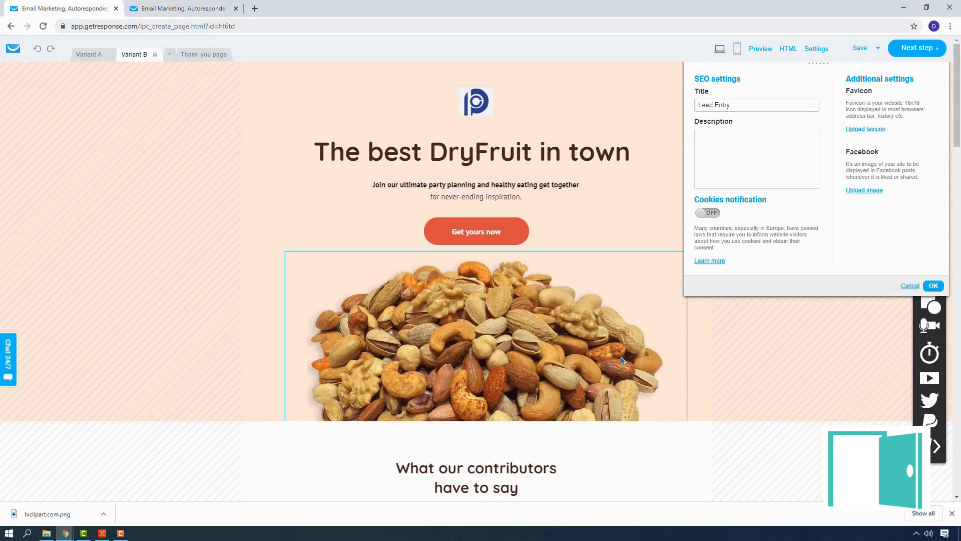
click(876, 192)
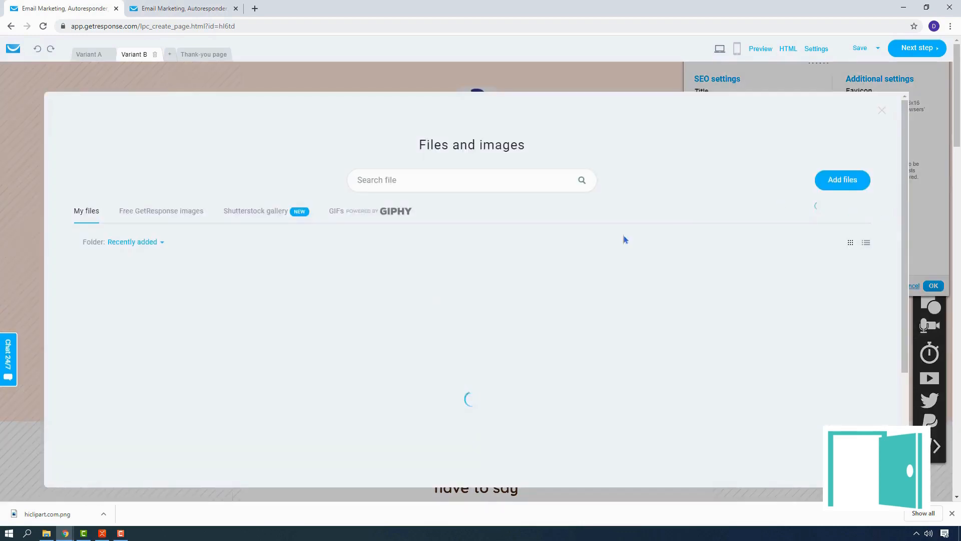
click(134, 319)
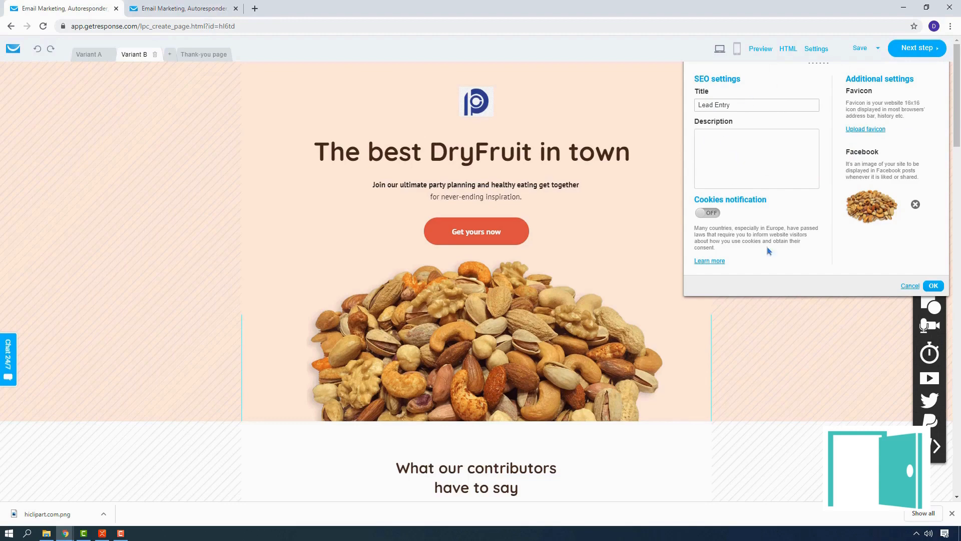
click(932, 287)
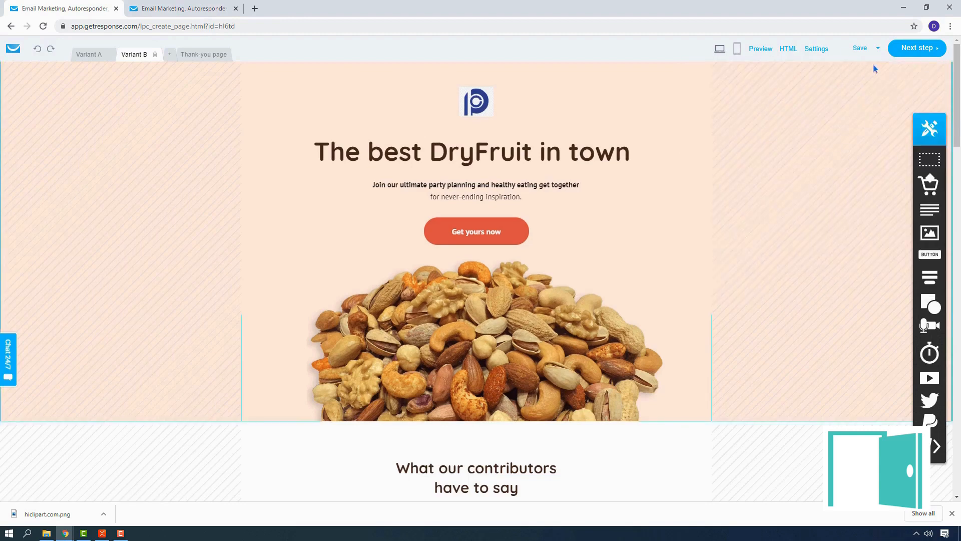
Proceed to the signup page configuration and review its SEO page title and the description field's explanation
click(914, 50)
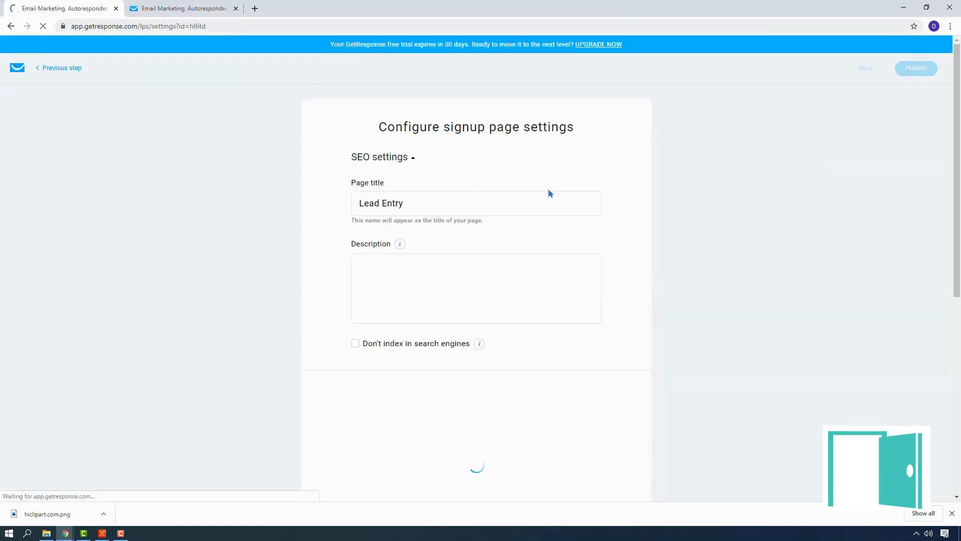
scroll(676, 296, down, 7)
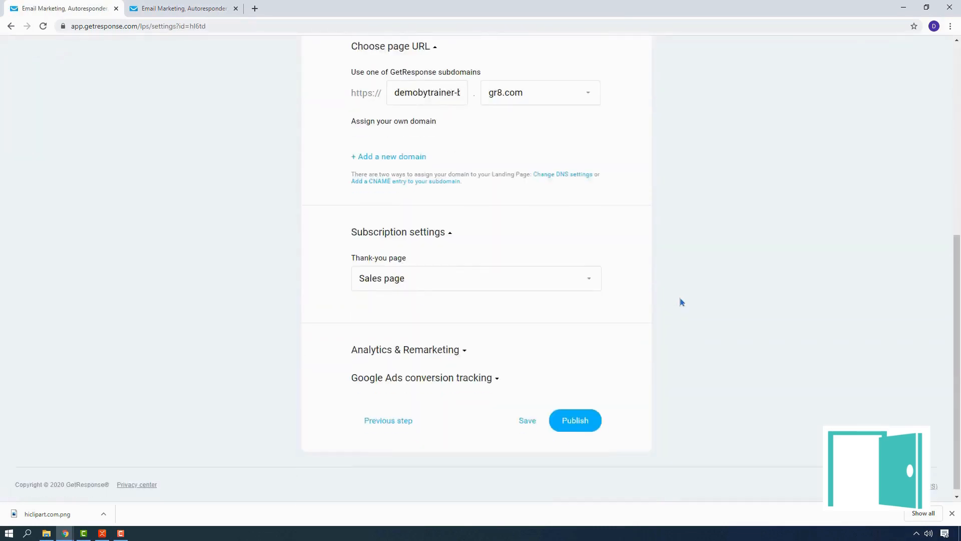
scroll(432, 251, up, 7)
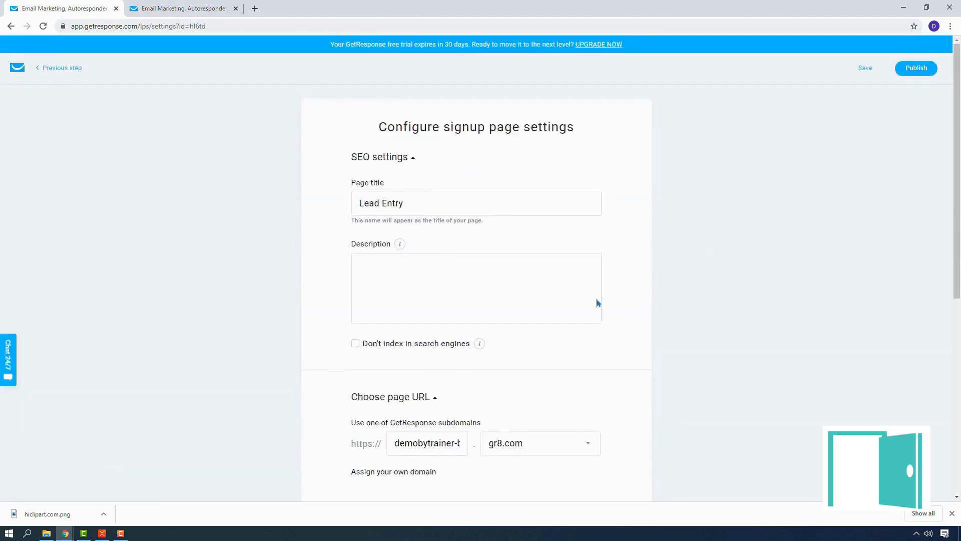
scroll(704, 408, down, 7)
scroll(543, 353, up, 7)
mouse_move(401, 248)
click(412, 205)
mouse_move(401, 248)
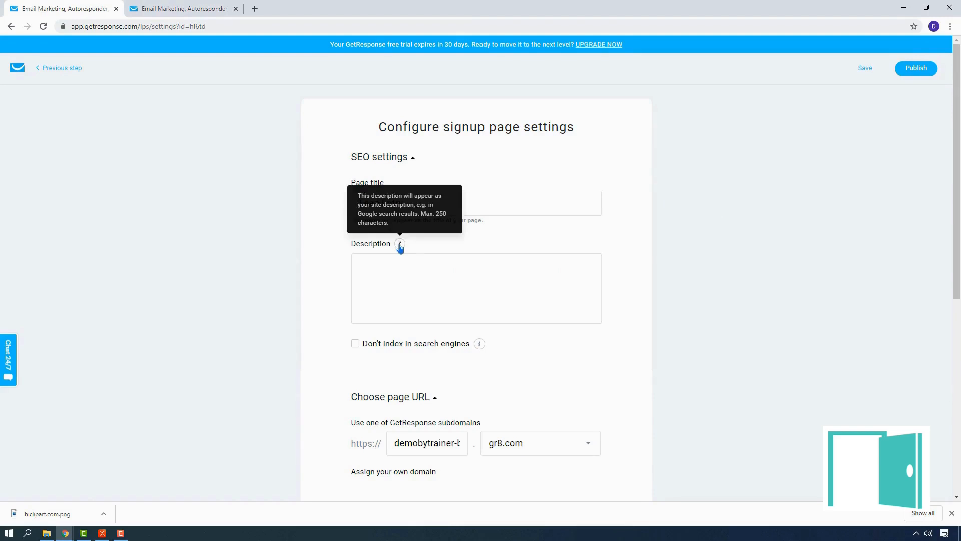
Examine the search engine indexing option and the GetResponse subdomain set for the page URL
scroll(401, 248, down, 4)
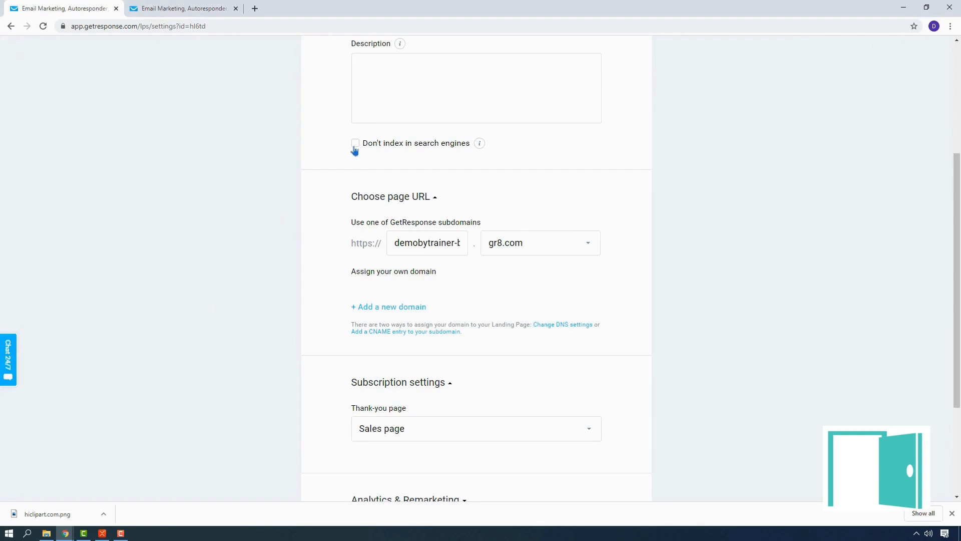
scroll(750, 283, down, 3)
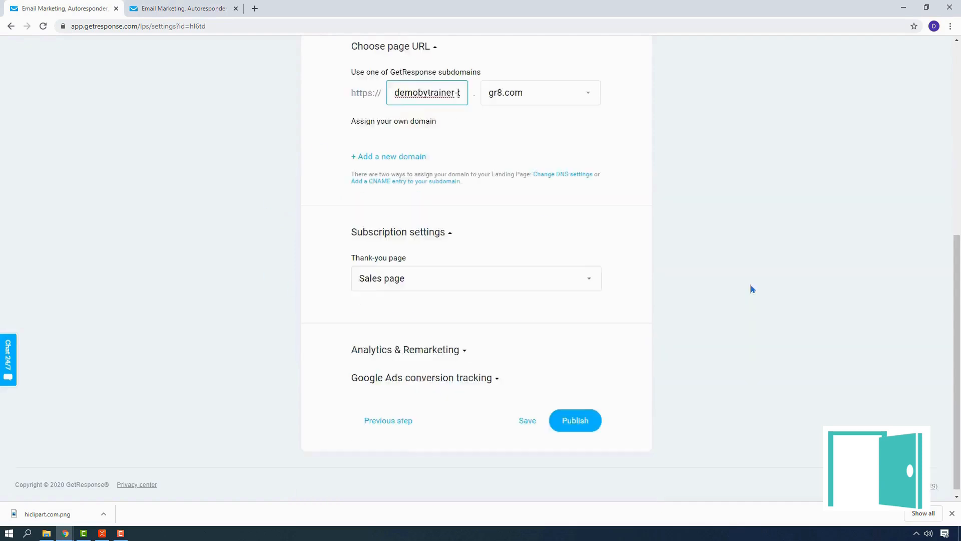
scroll(750, 284, up, 7)
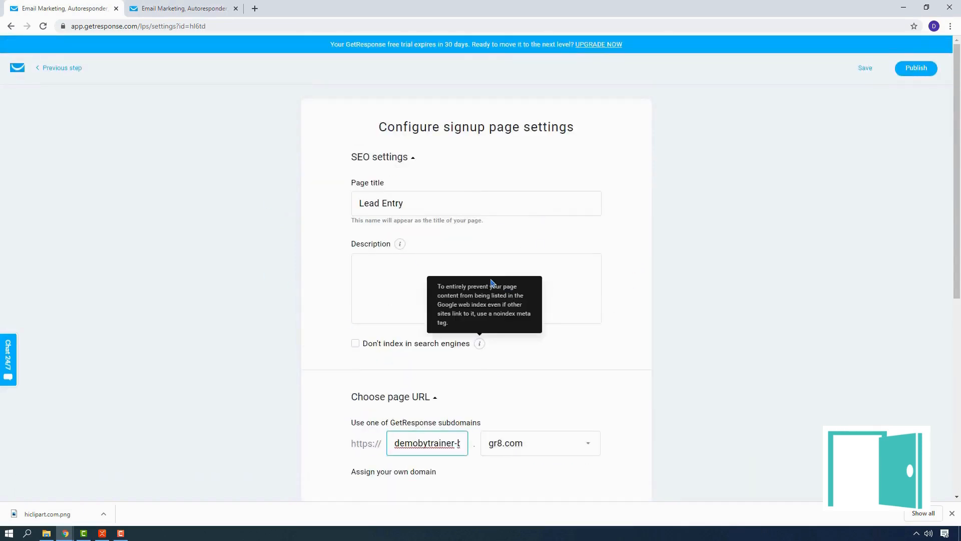
scroll(501, 305, down, 4)
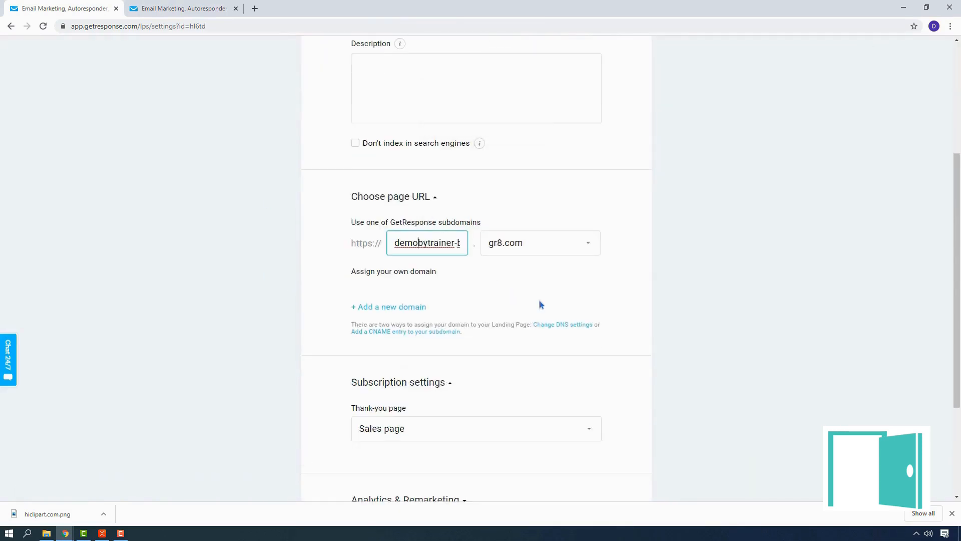
click(785, 271)
drag(402, 244, 500, 248)
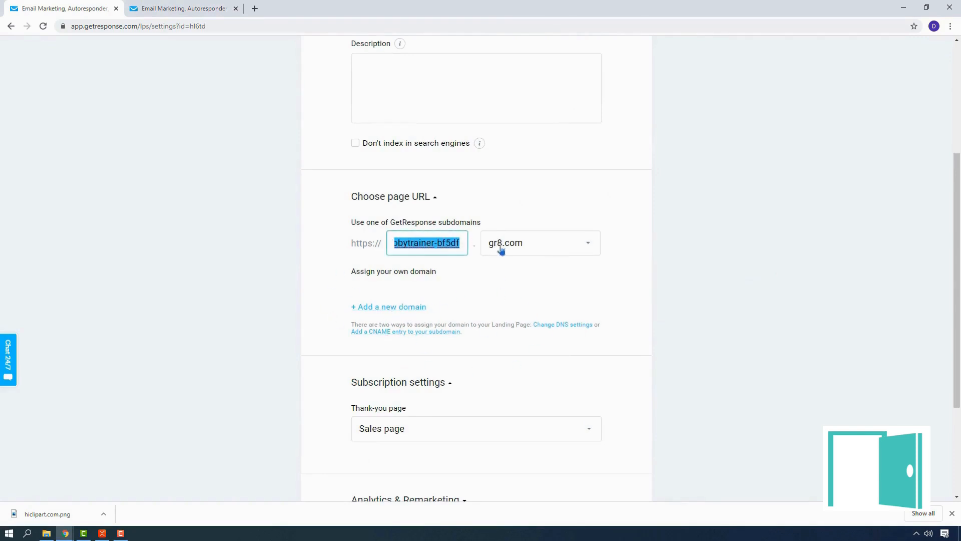
click(436, 245)
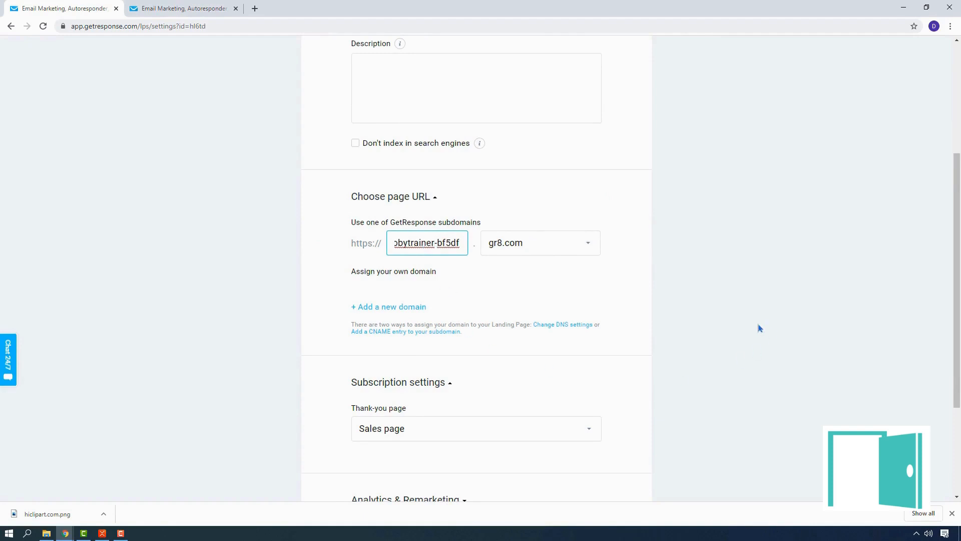
Review the thank-you page options in the subscription settings and choose Default thank-you page
scroll(758, 328, down, 3)
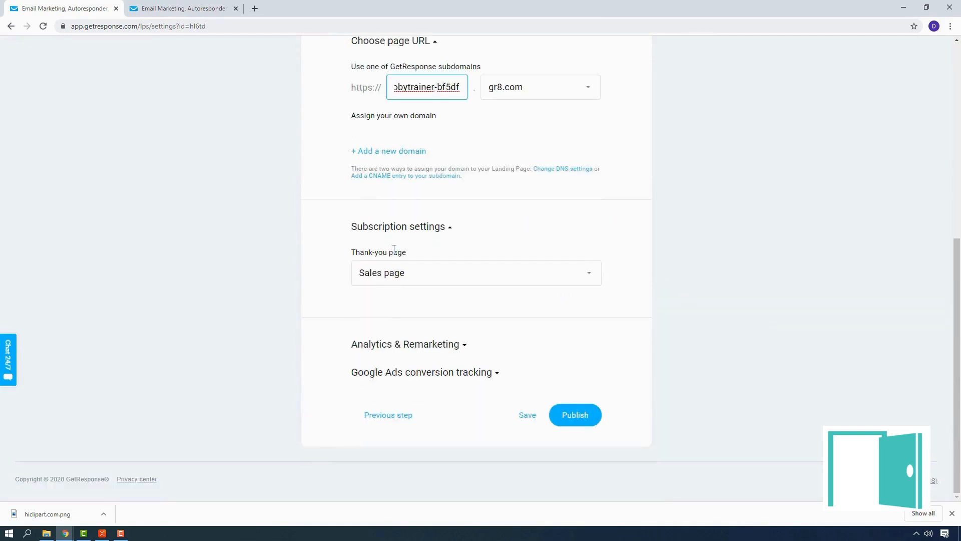
click(517, 273)
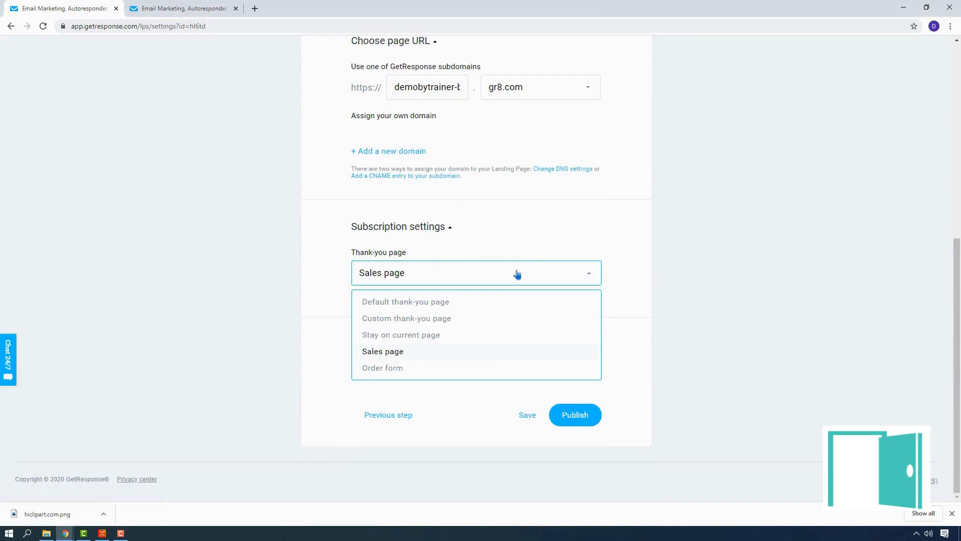
click(772, 339)
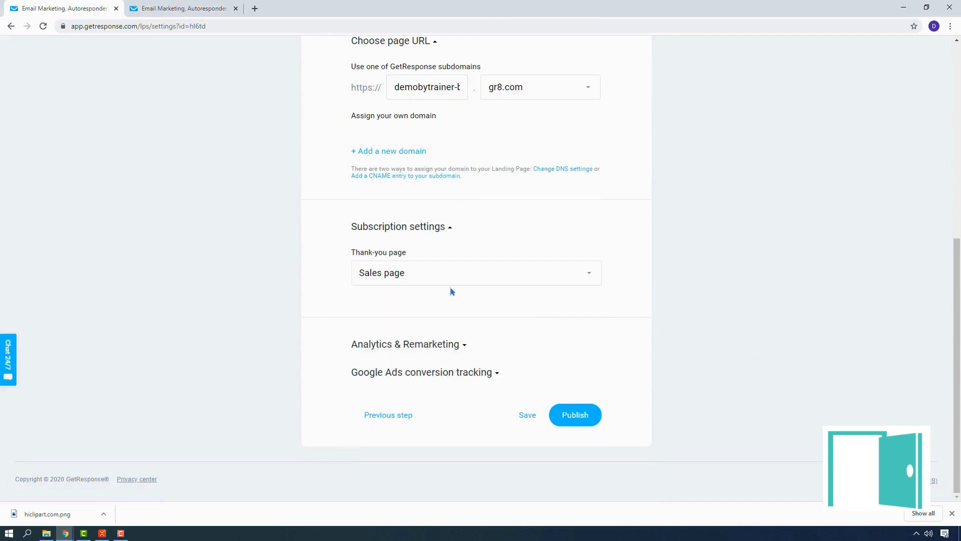
click(438, 279)
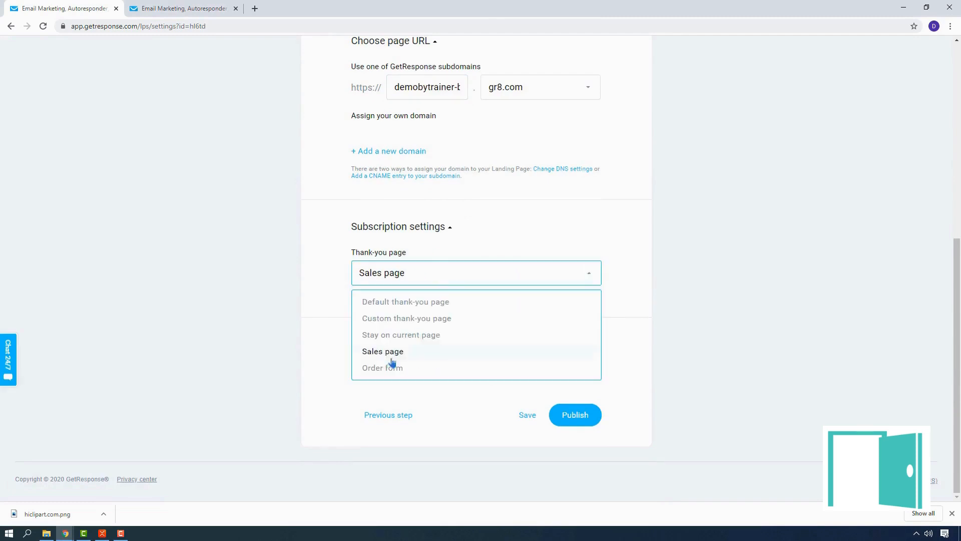
click(419, 302)
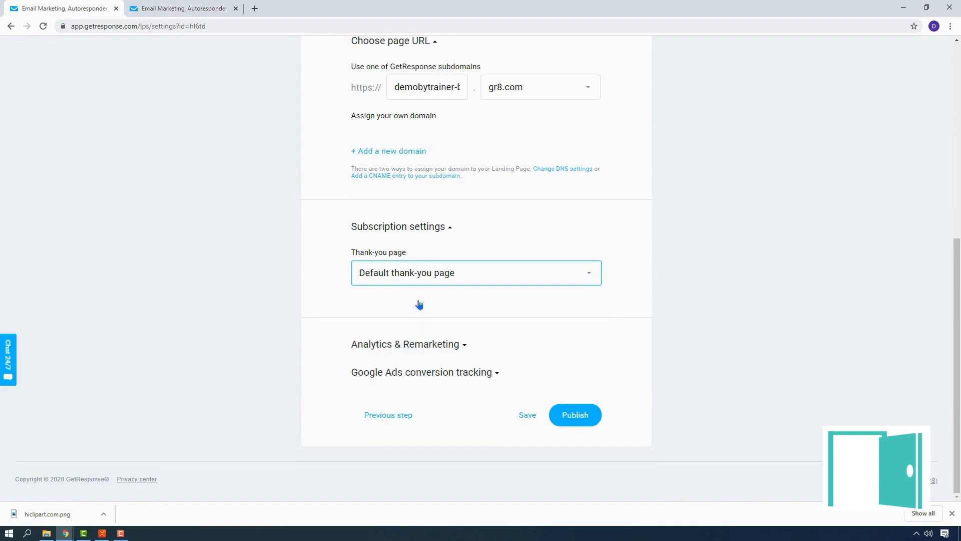
Expand Analytics & Remarketing and examine the available tracking platforms without selecting one
click(464, 346)
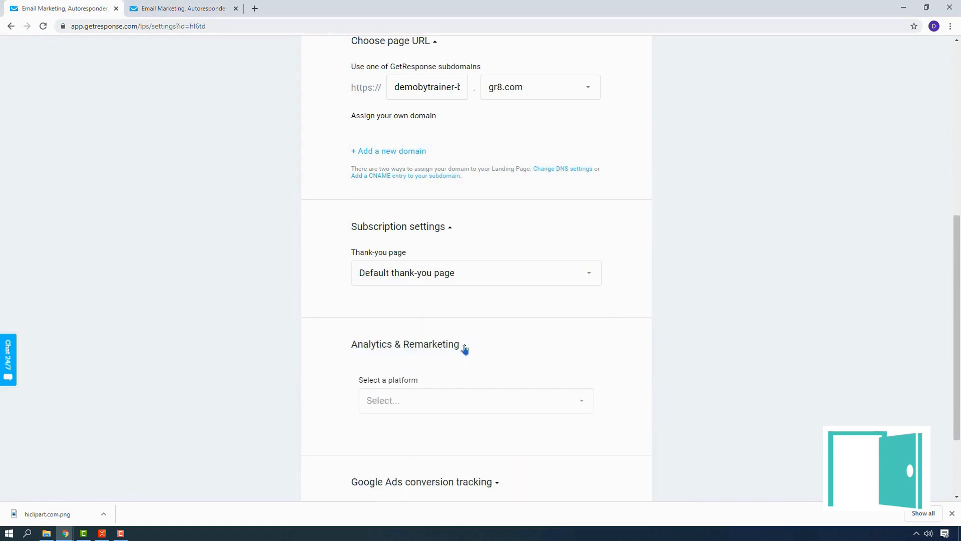
scroll(590, 386, down, 2)
click(446, 289)
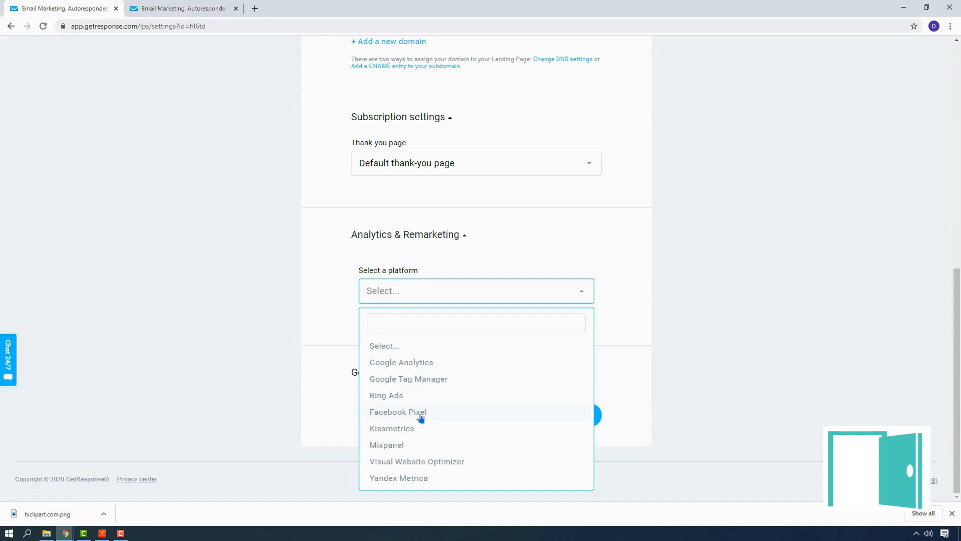
click(771, 337)
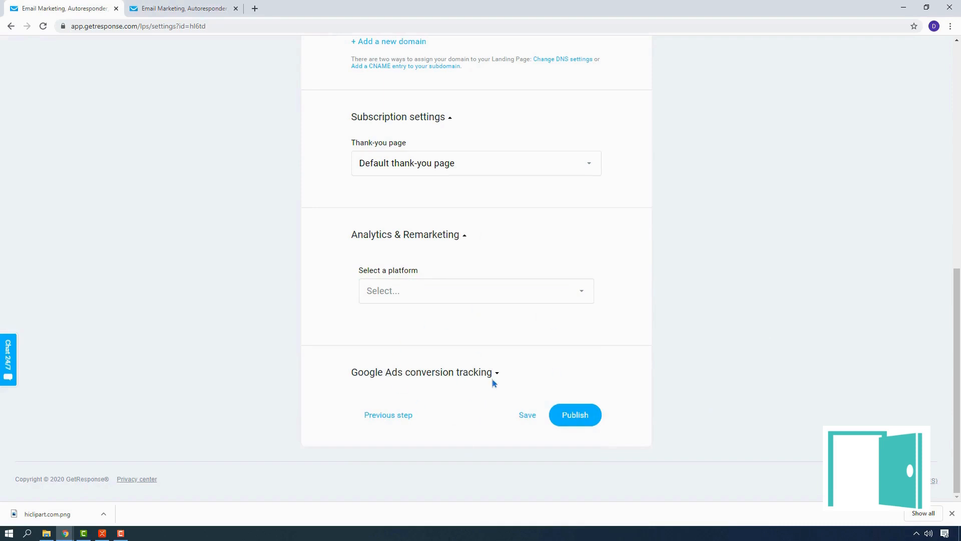
scroll(493, 382, up, 3)
scroll(493, 373, down, 3)
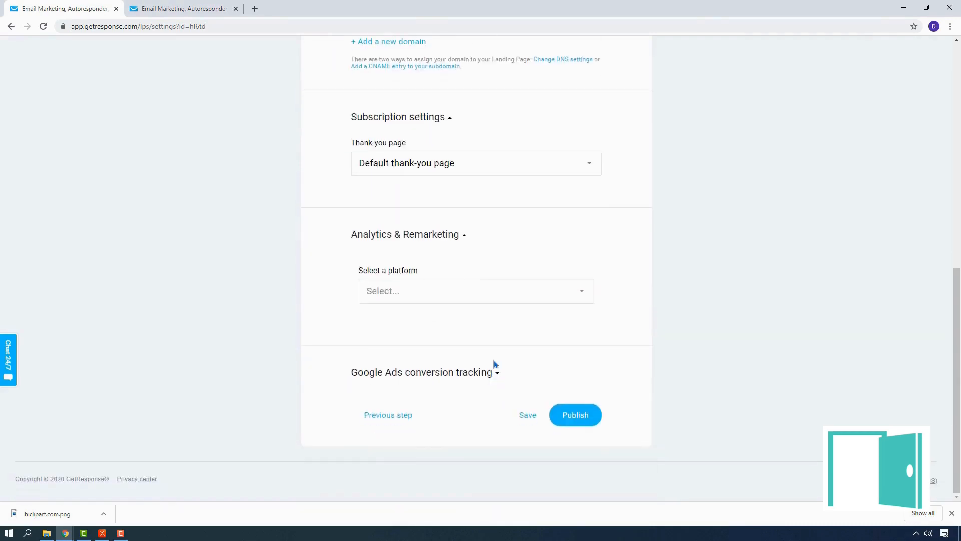
click(496, 299)
click(792, 315)
scroll(405, 345, up, 3)
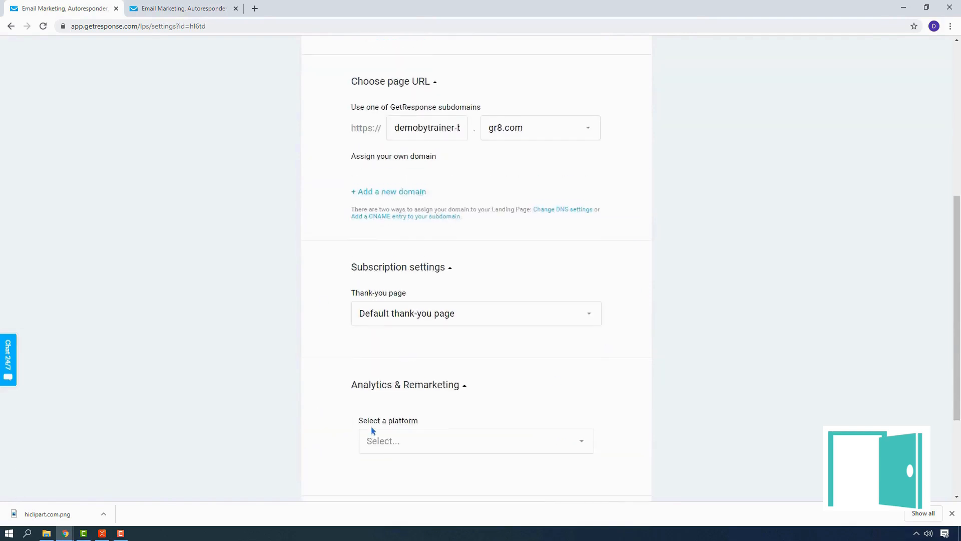
Publish the signup page and decline autogenerating the rest of the funnel
scroll(371, 428, up, 4)
scroll(371, 430, down, 7)
click(574, 416)
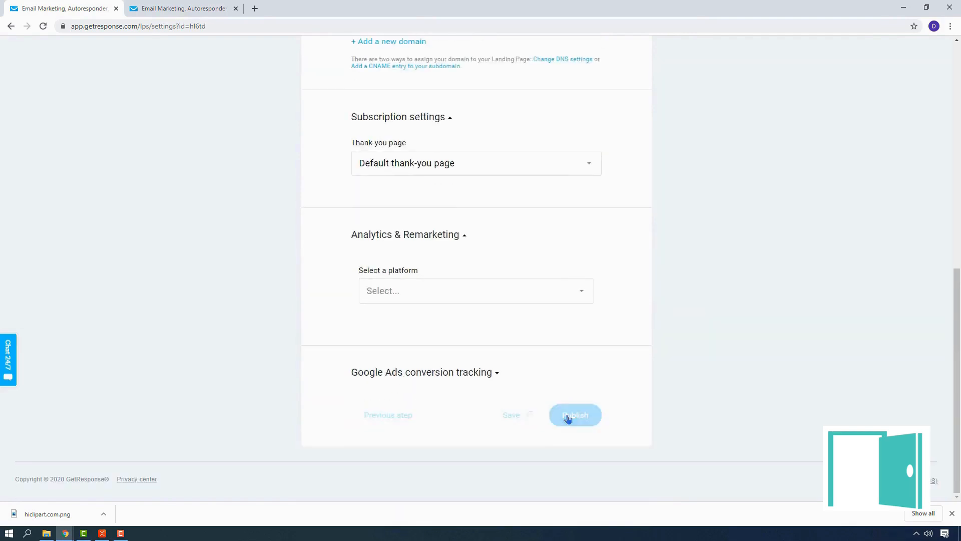
click(951, 512)
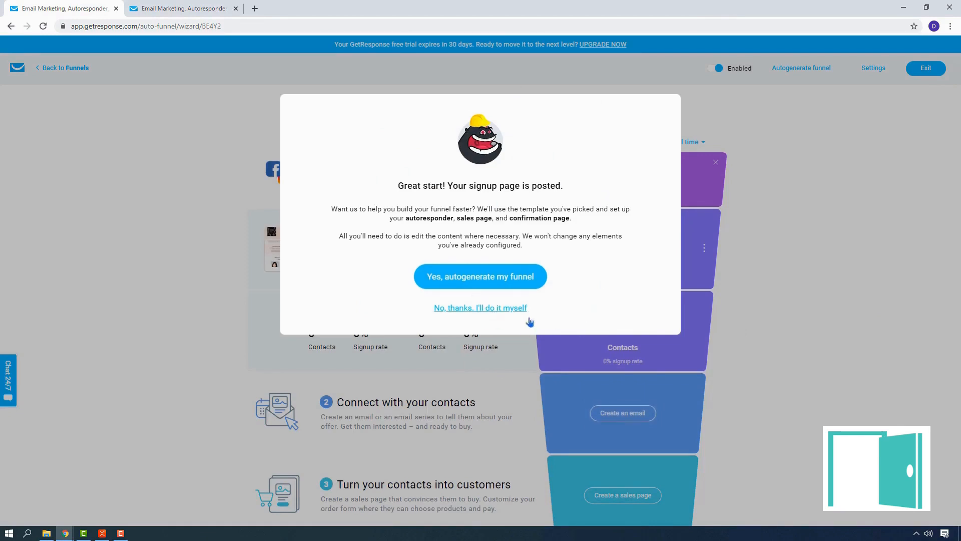
click(479, 308)
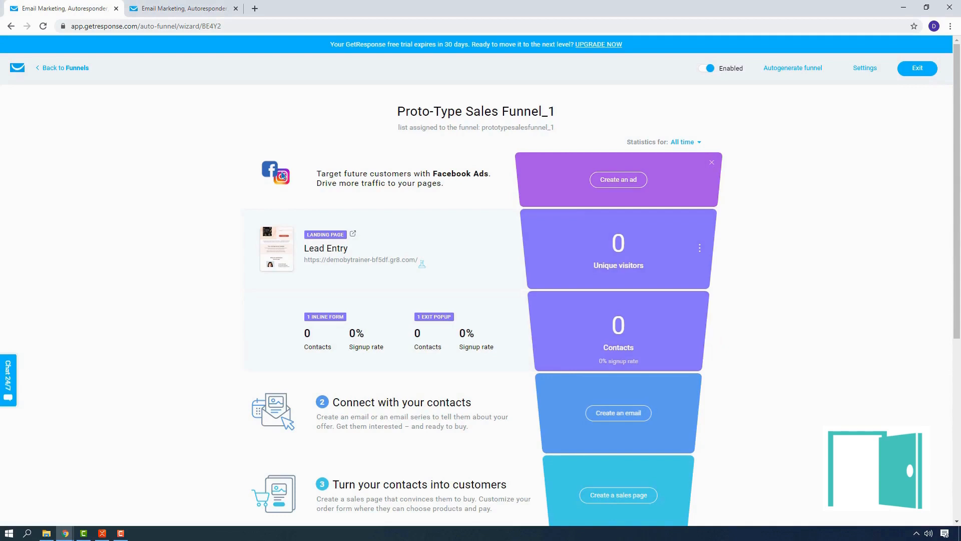
Review the stages of Proto-Type Sales Funnel_1, from the Facebook ad through to the order confirmation and results
scroll(817, 196, down, 3)
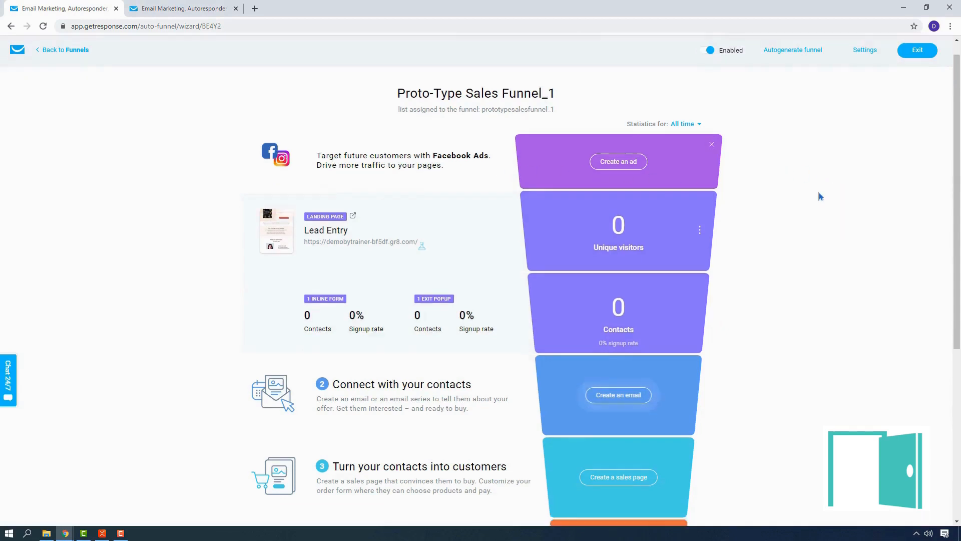
scroll(728, 315, up, 3)
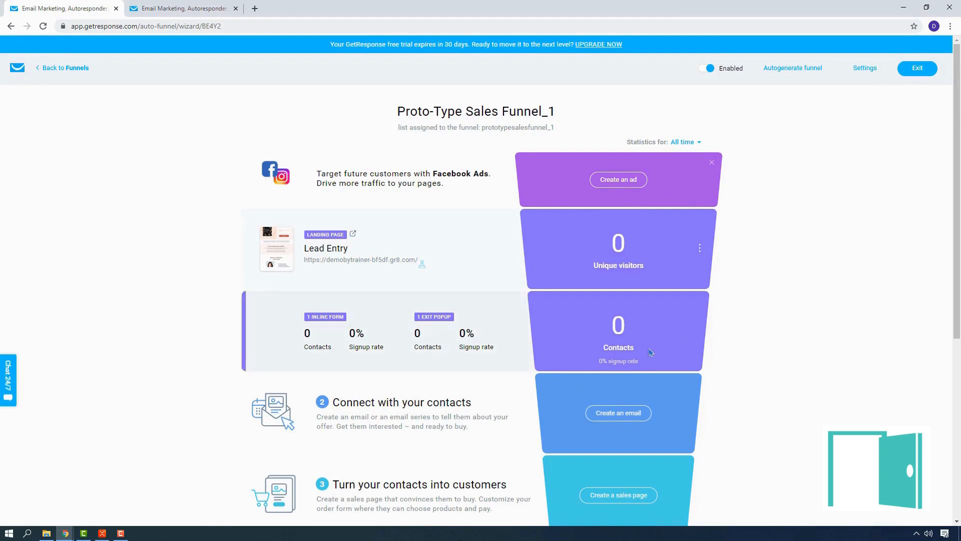
scroll(651, 352, down, 3)
scroll(683, 258, down, 3)
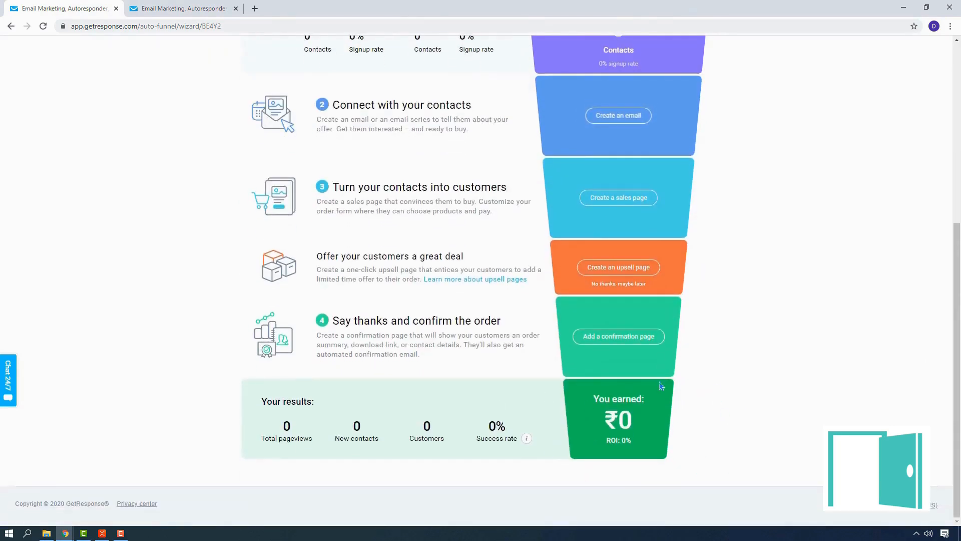
scroll(661, 373, up, 6)
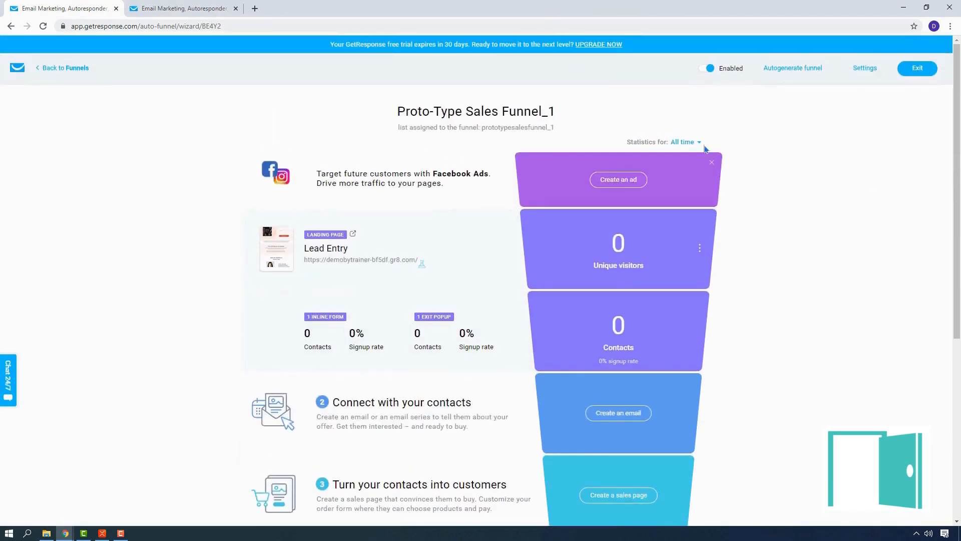